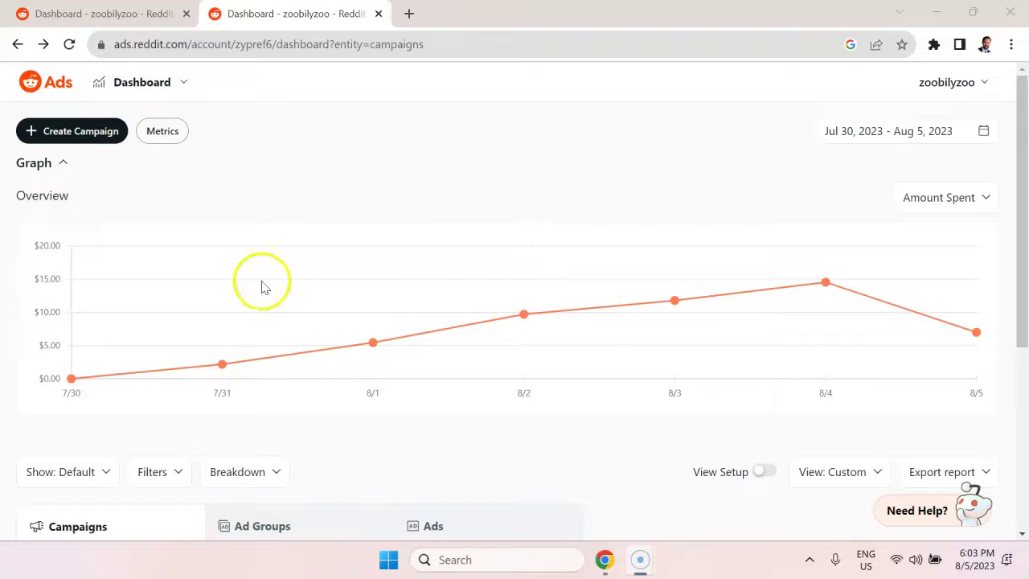
Start a new campaign and scroll through its objective cards
{"action": "left_click", "coordinate": [104, 131]}
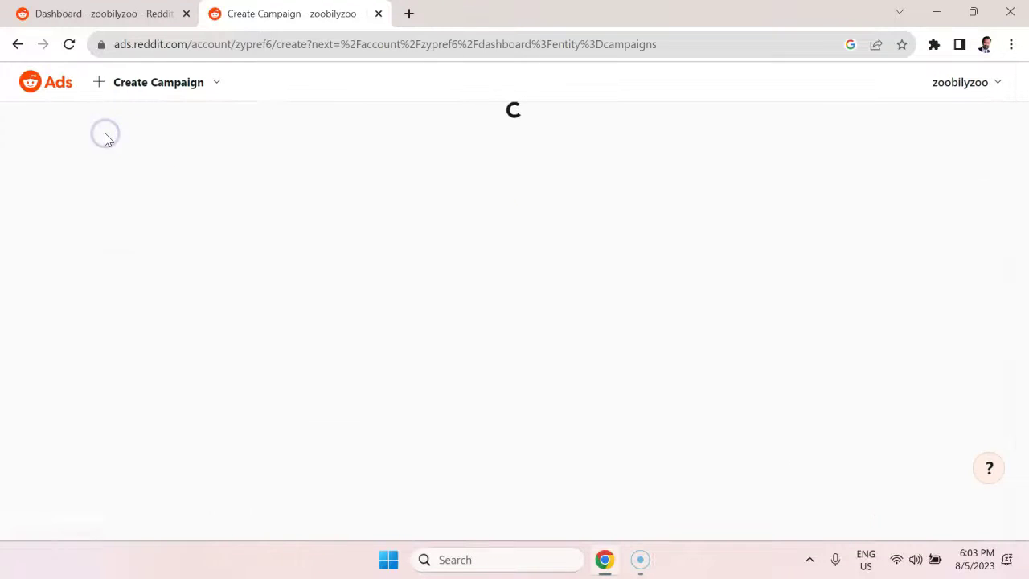
{"action": "scroll", "coordinate": [619, 321], "scroll_direction": "down", "scroll_amount": 4}
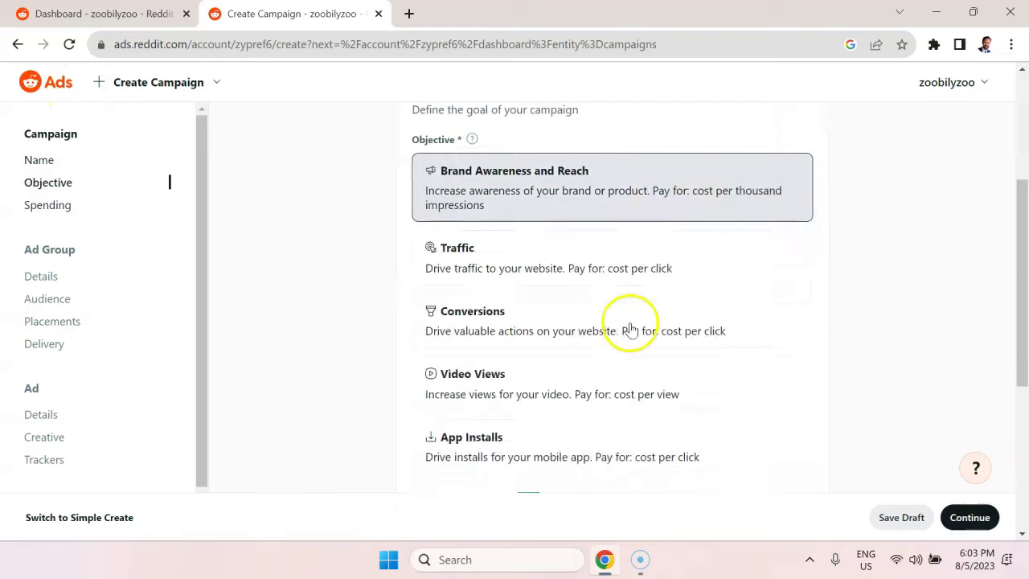
{"action": "scroll", "coordinate": [643, 337], "scroll_direction": "down", "scroll_amount": 1}
{"action": "scroll", "coordinate": [649, 351], "scroll_direction": "up", "scroll_amount": 1}
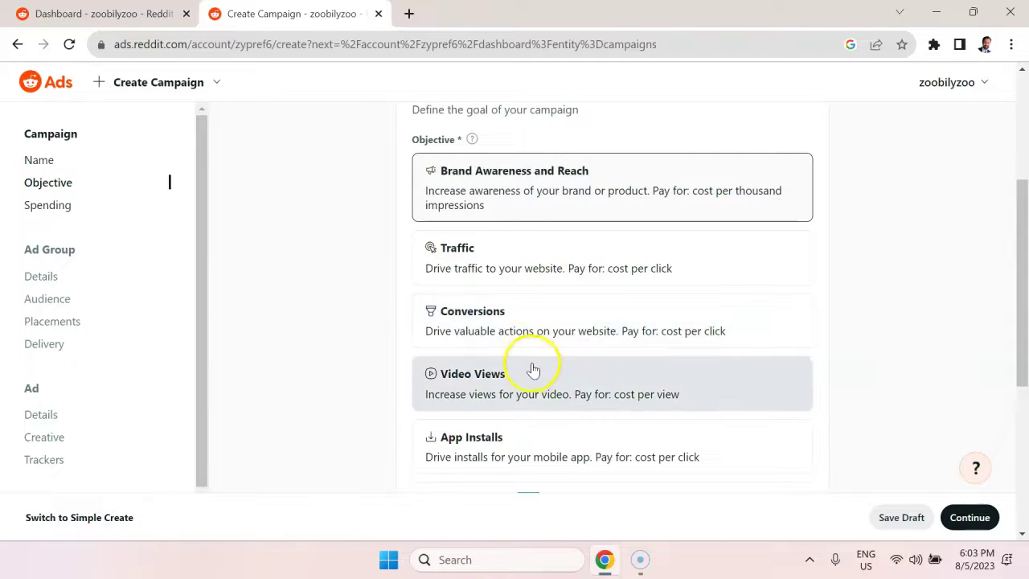
{"action": "scroll", "coordinate": [533, 371], "scroll_direction": "down", "scroll_amount": 2}
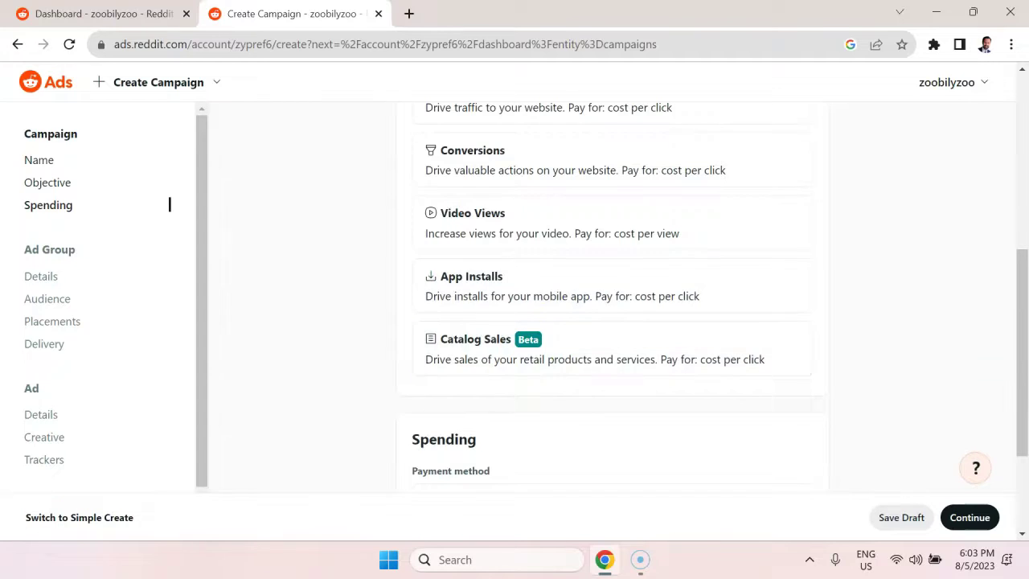
Select Catalog Sales as the objective and look over the remaining objective options
{"action": "left_click", "coordinate": [594, 349]}
{"action": "scroll", "coordinate": [819, 294], "scroll_direction": "up", "scroll_amount": 3}
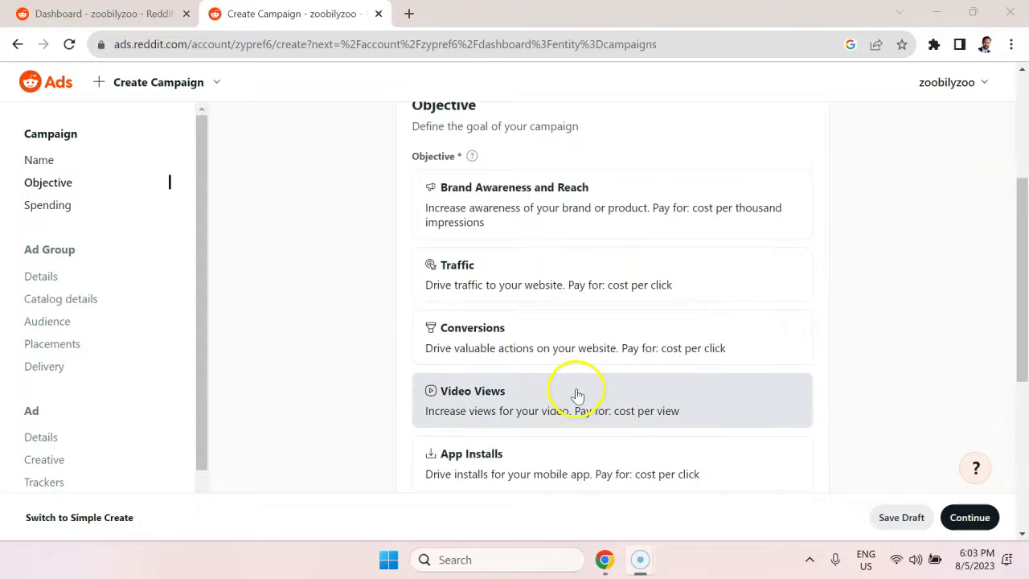
{"action": "scroll", "coordinate": [657, 304], "scroll_direction": "down", "scroll_amount": 1}
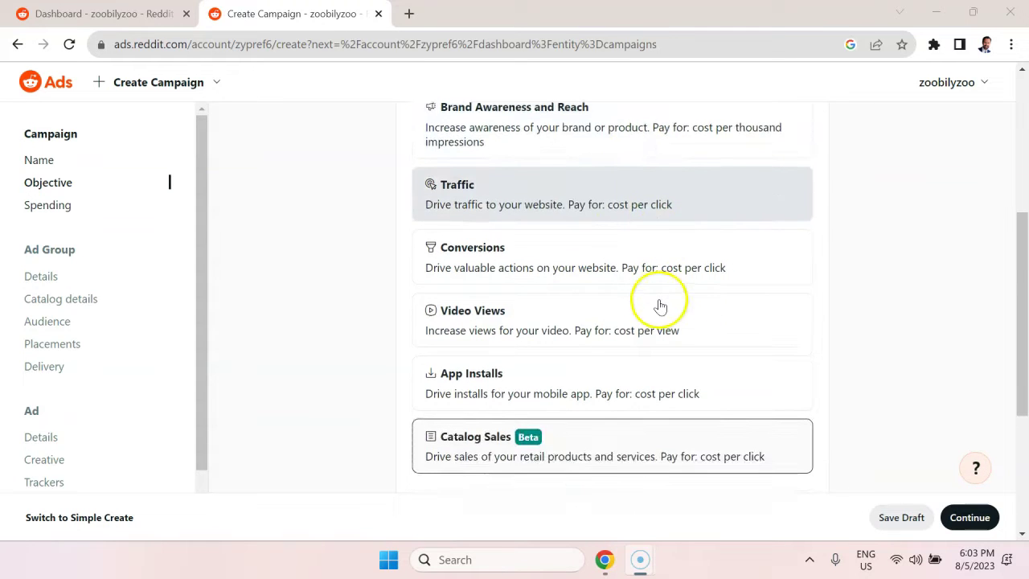
{"action": "scroll", "coordinate": [611, 289], "scroll_direction": "up", "scroll_amount": 1}
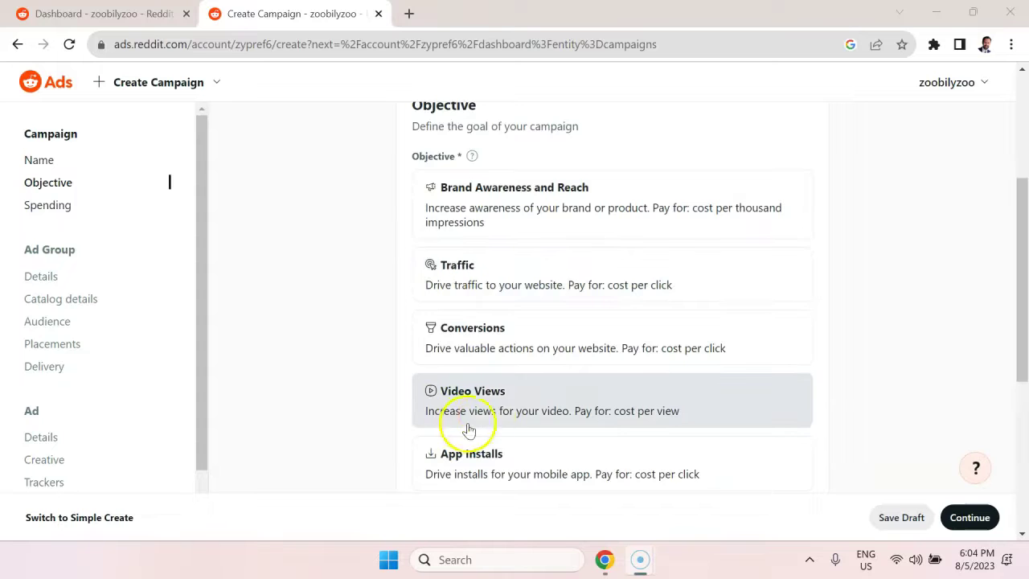
{"action": "scroll", "coordinate": [498, 401], "scroll_direction": "down", "scroll_amount": 1}
{"action": "scroll", "coordinate": [515, 357], "scroll_direction": "up", "scroll_amount": 1}
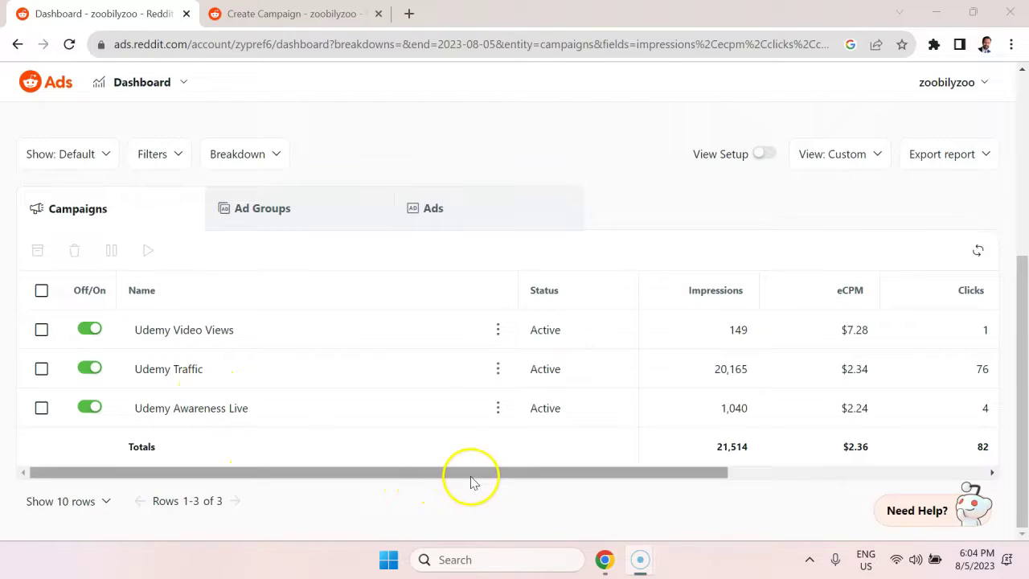
Scroll the campaigns table right to show Clicks, CPC ($1.09, $0.62, $0.58) and CTR
{"action": "left_click_drag", "start_coordinate": [481, 479], "coordinate": [540, 480]}
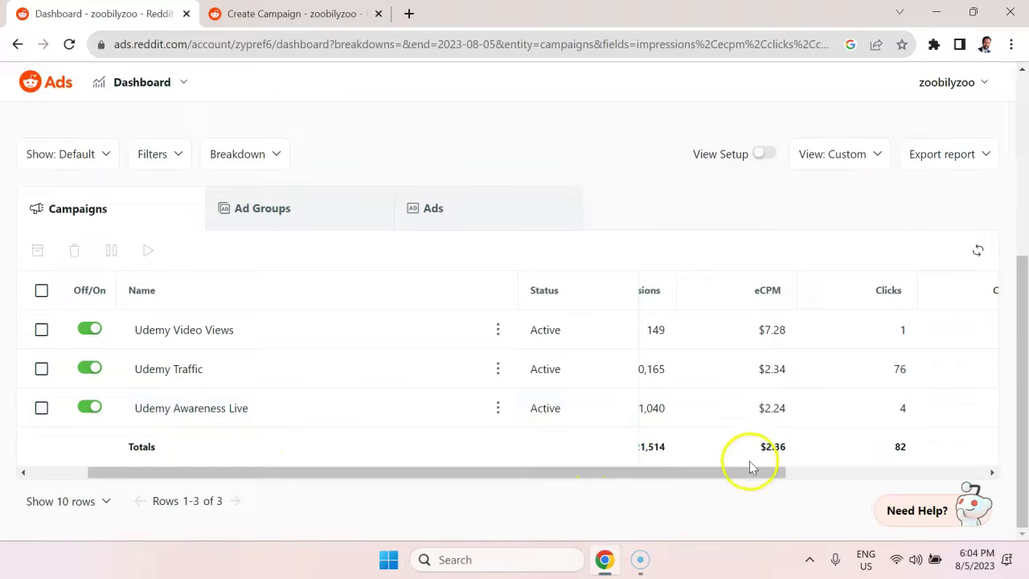
{"action": "left_click_drag", "start_coordinate": [746, 473], "coordinate": [914, 485]}
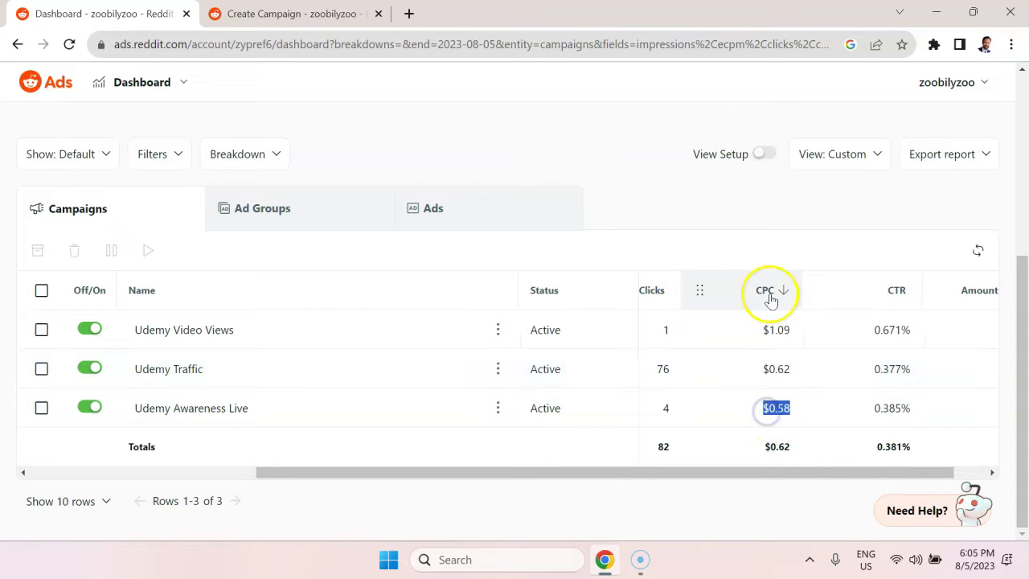
{"action": "mouse_move", "coordinate": [770, 299]}
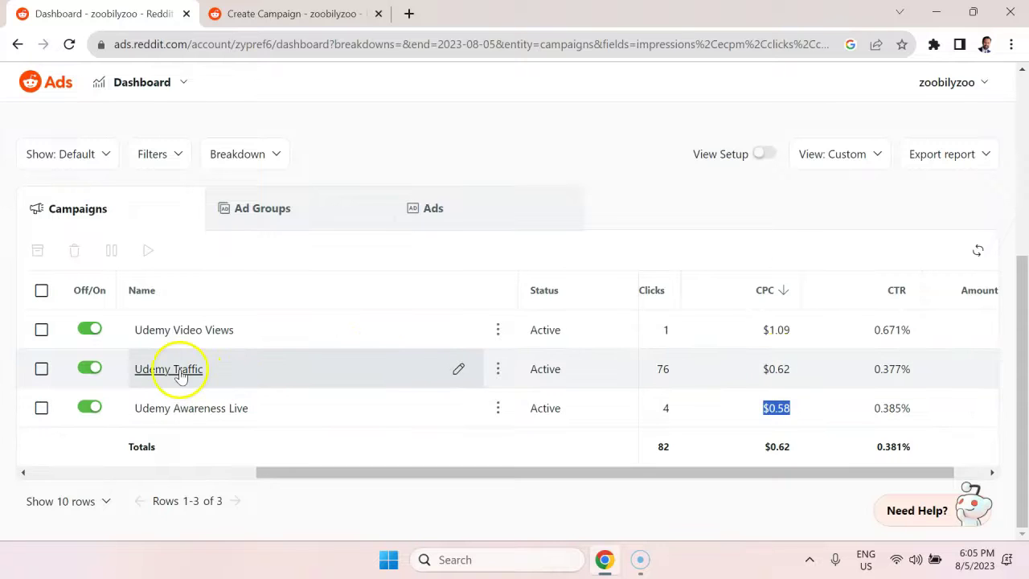
{"action": "left_click", "coordinate": [792, 370]}
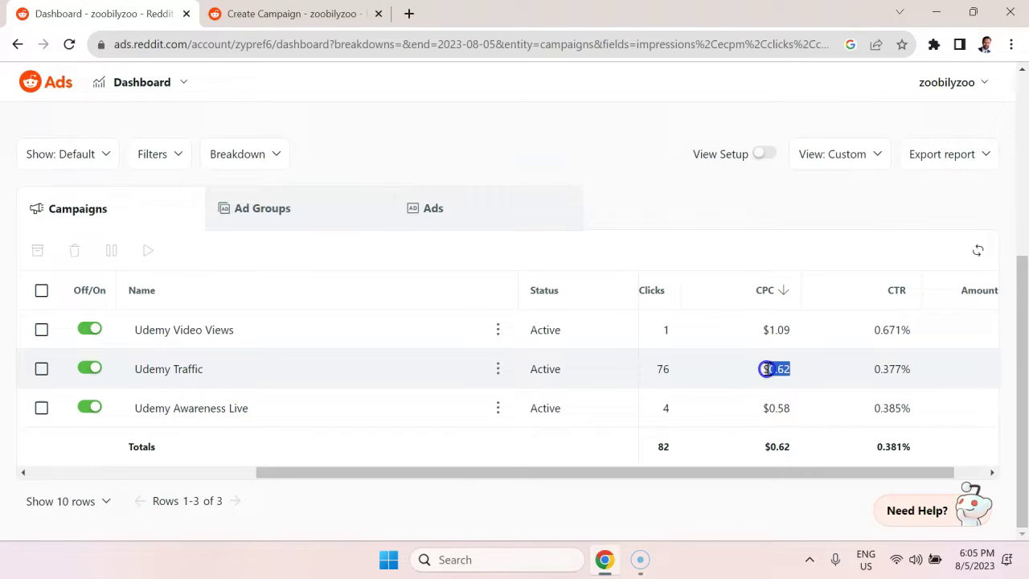
{"action": "left_click_drag", "start_coordinate": [767, 369], "coordinate": [769, 369]}
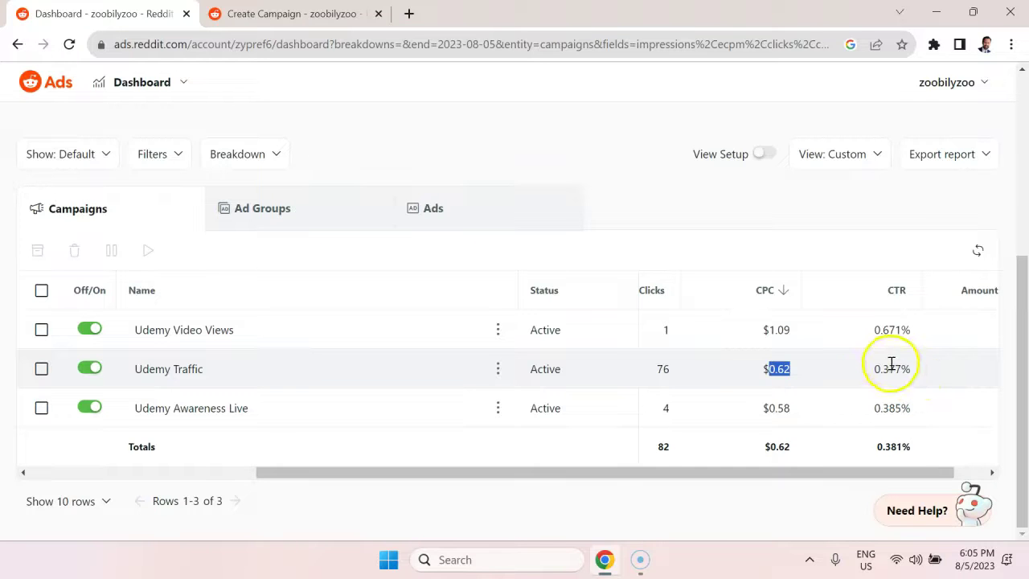
{"action": "left_click_drag", "start_coordinate": [910, 330], "coordinate": [893, 329]}
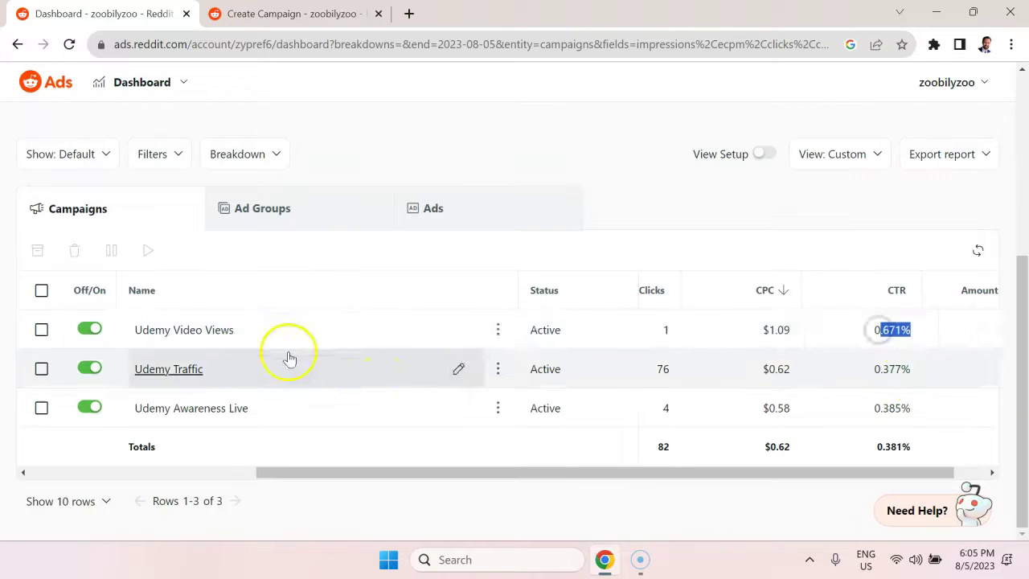
{"action": "left_click", "coordinate": [920, 336]}
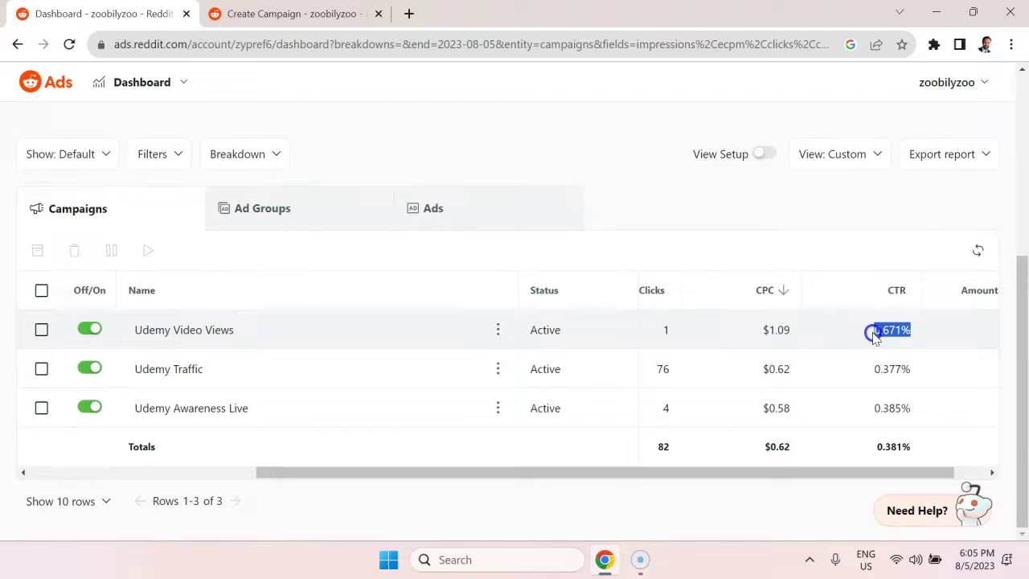
{"action": "left_click_drag", "start_coordinate": [790, 330], "coordinate": [769, 331]}
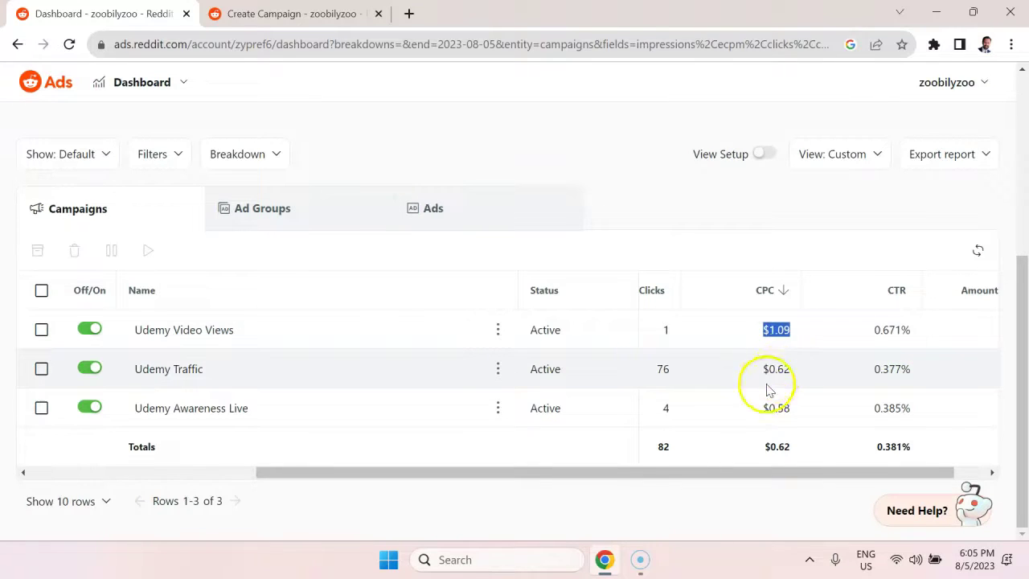
{"action": "left_click", "coordinate": [783, 409]}
{"action": "left_click_drag", "start_coordinate": [783, 408], "coordinate": [769, 408]}
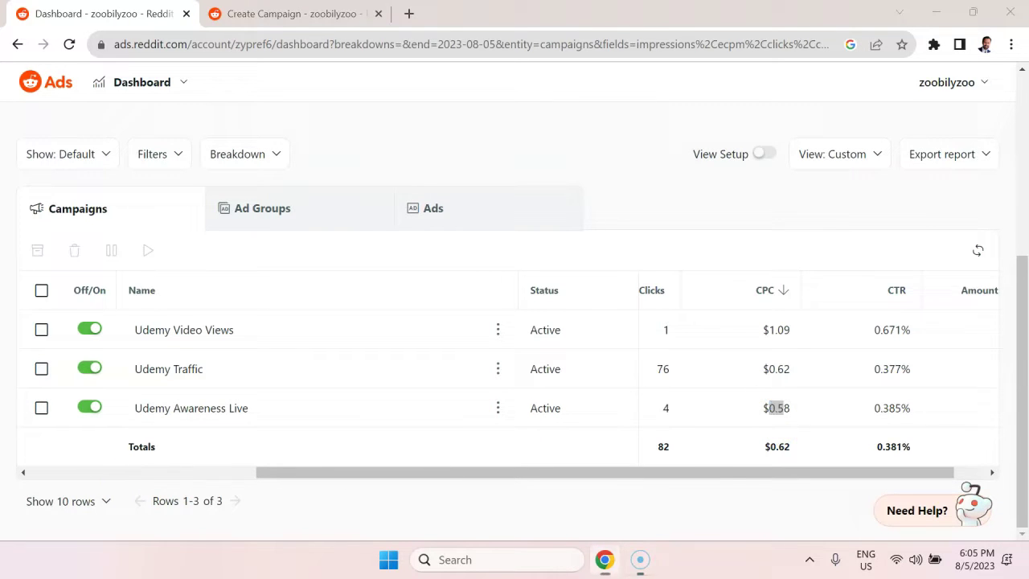
{"action": "left_click_drag", "start_coordinate": [788, 473], "coordinate": [522, 493]}
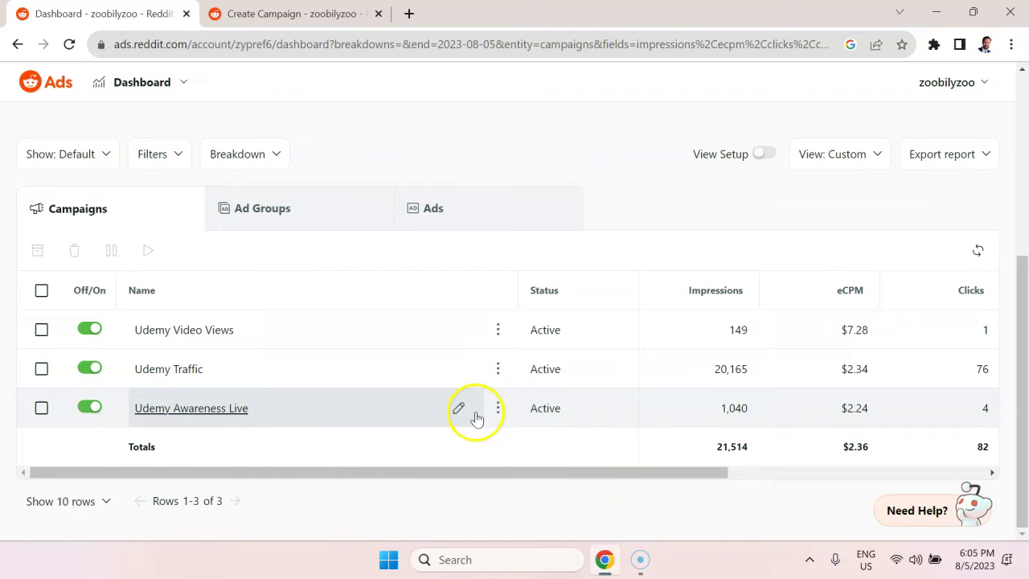
Open Udemy Awareness Live's ad groups, then Keyword Targeting's ads, noting its $0.35 CPC
{"action": "left_click", "coordinate": [222, 418]}
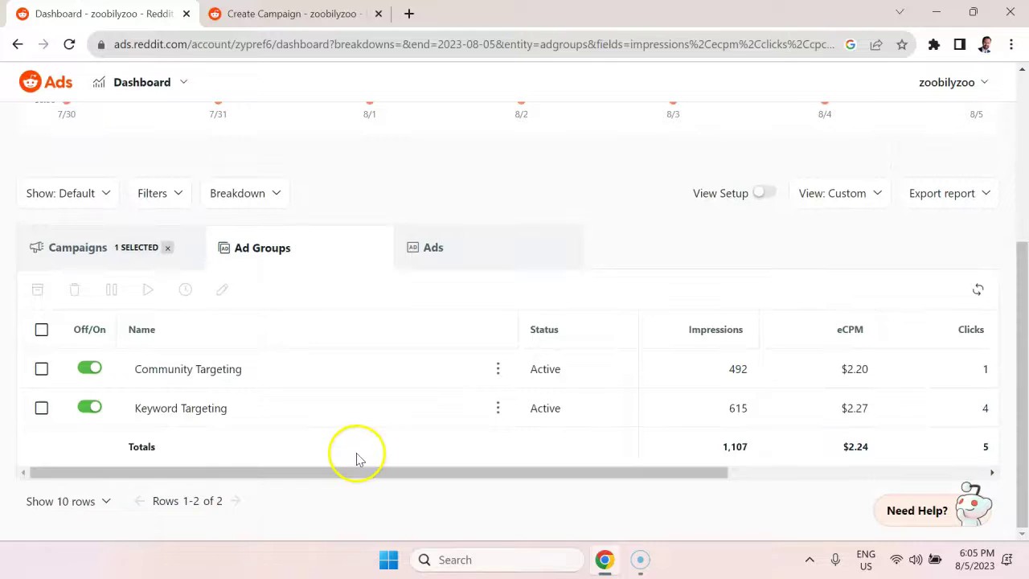
{"action": "left_click_drag", "start_coordinate": [651, 473], "coordinate": [832, 476]}
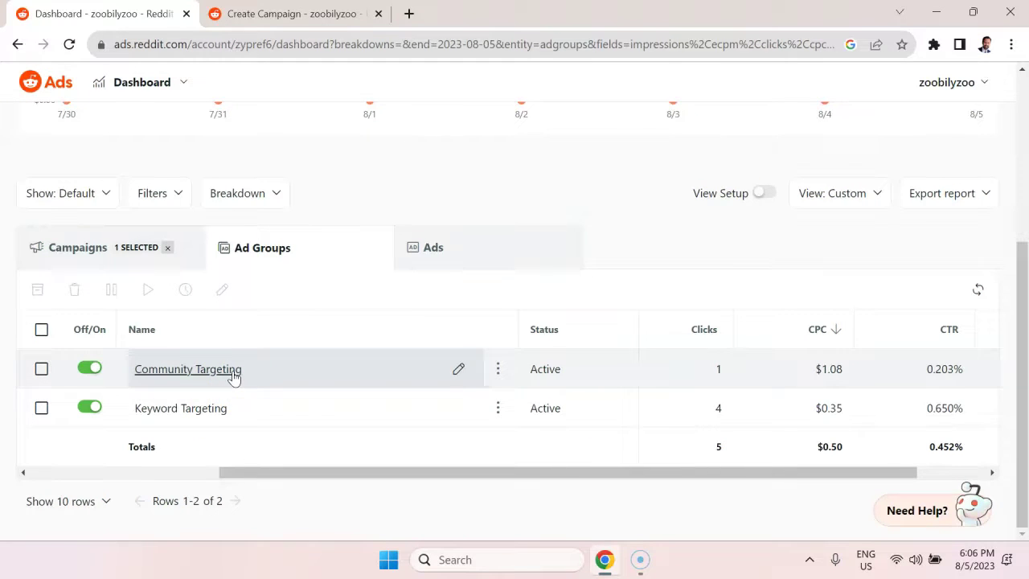
{"action": "left_click", "coordinate": [208, 426]}
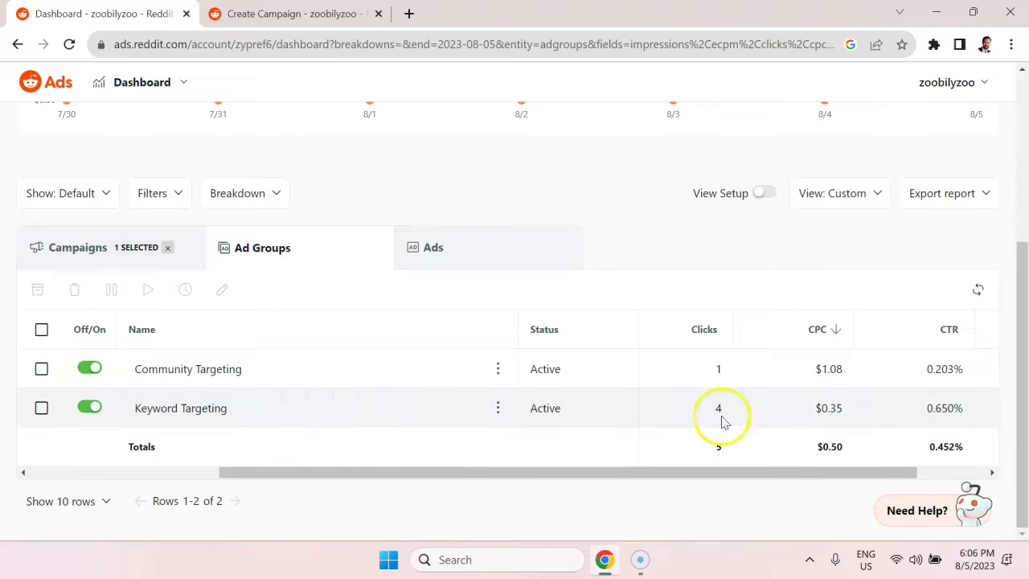
{"action": "left_click_drag", "start_coordinate": [898, 472], "coordinate": [987, 472]}
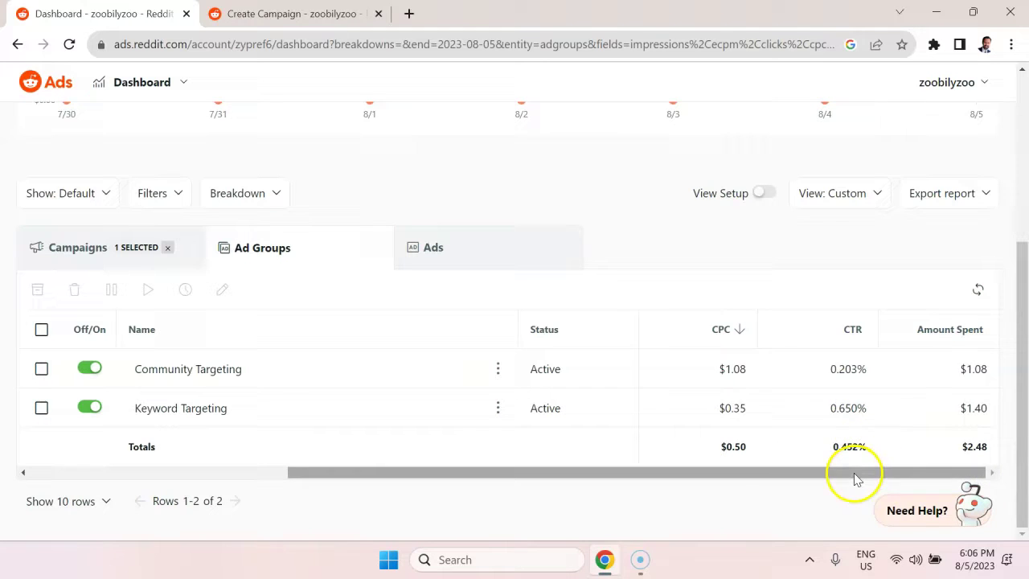
{"action": "left_click_drag", "start_coordinate": [854, 475], "coordinate": [815, 472]}
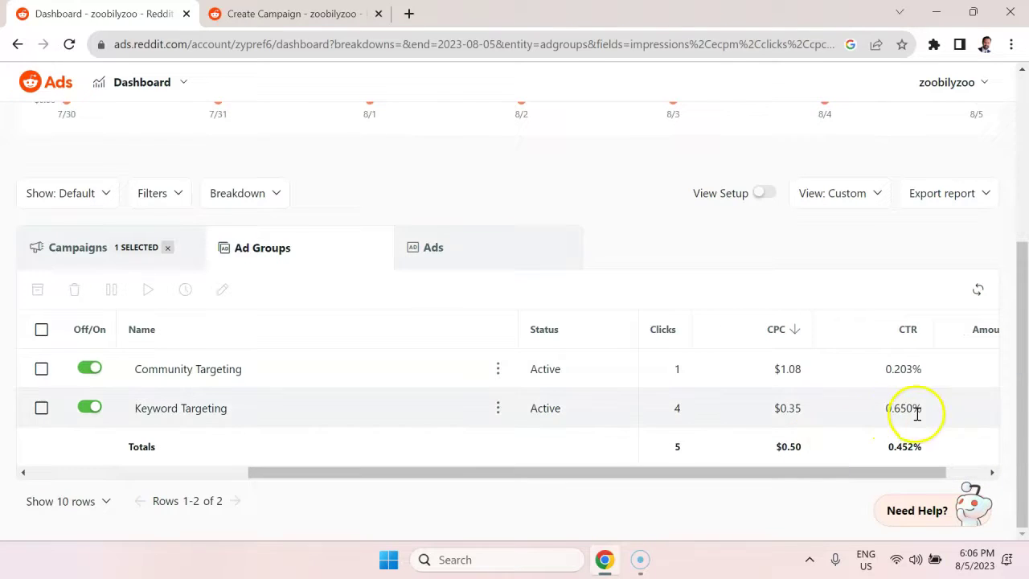
{"action": "left_click_drag", "start_coordinate": [804, 410], "coordinate": [769, 410]}
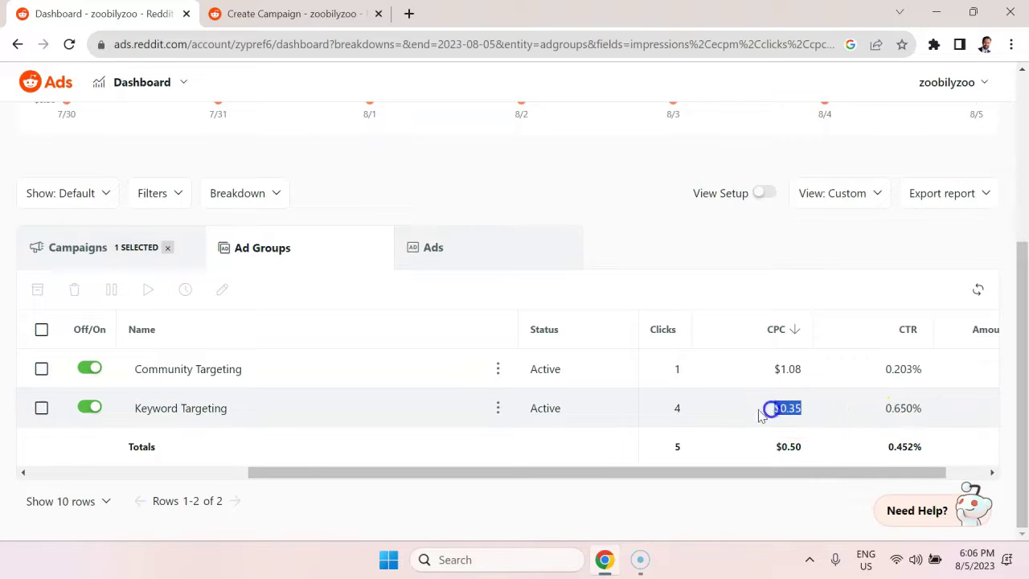
Load the Keyword Targeting ads and check Pointing Keyword Targeting's $0.24 cost per click
{"action": "left_click", "coordinate": [212, 417]}
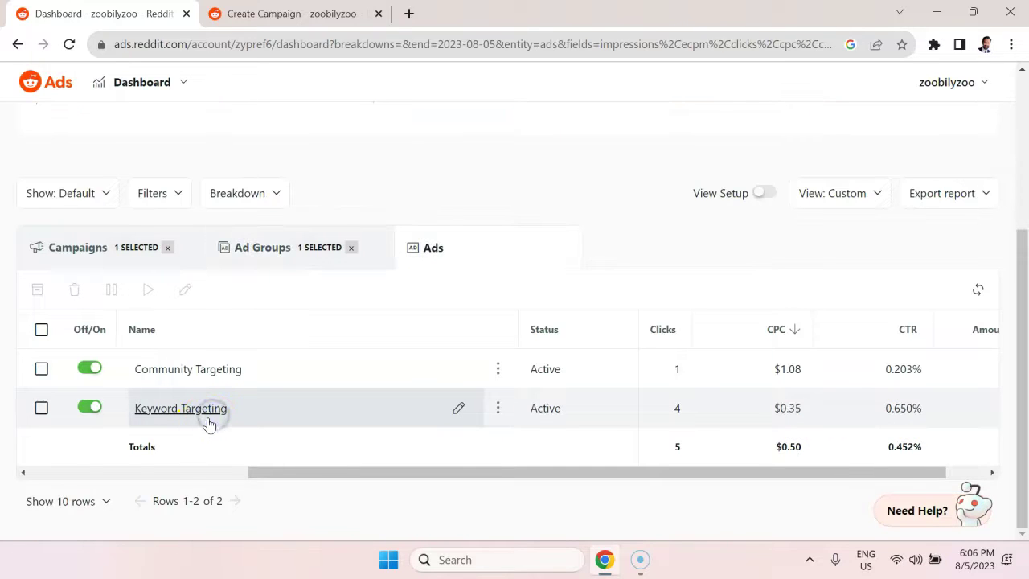
{"action": "left_click", "coordinate": [201, 433]}
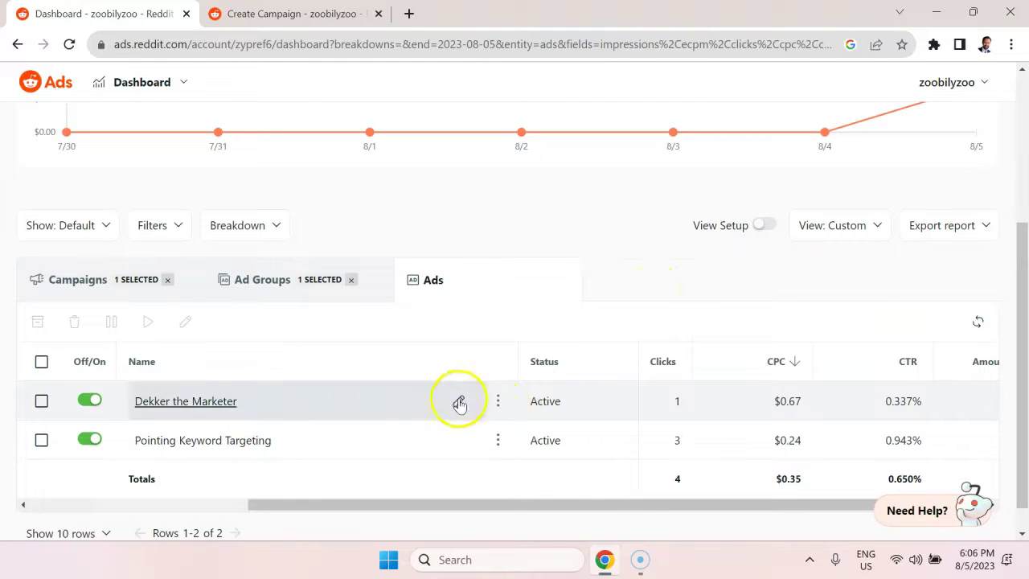
{"action": "left_click_drag", "start_coordinate": [547, 512], "coordinate": [721, 495]}
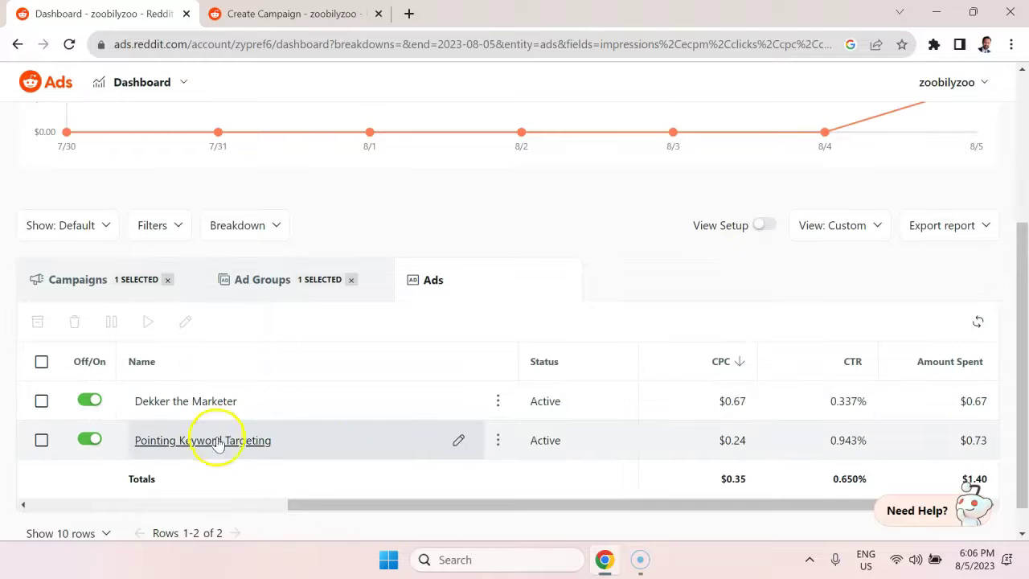
{"action": "double_click", "coordinate": [732, 441]}
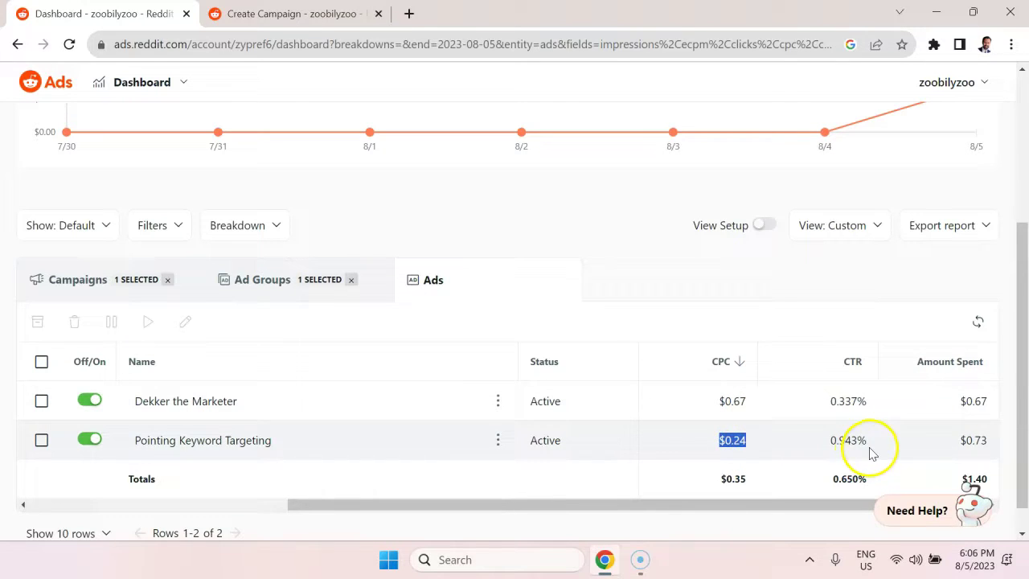
{"action": "left_click", "coordinate": [867, 444]}
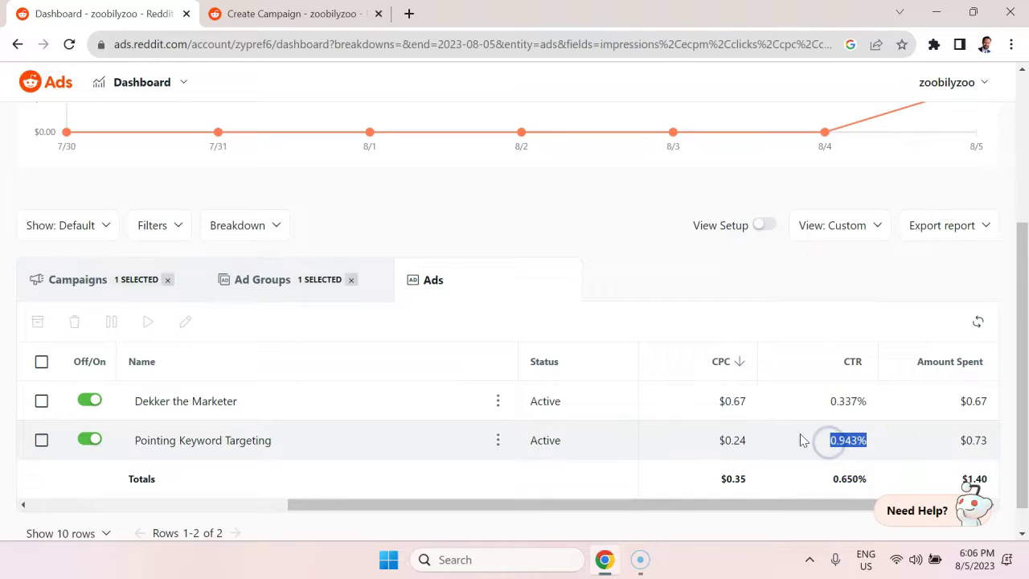
Switch to Ad Groups, back to Ads, and show the Pointing Keyword Targeting row's actions
{"action": "left_click", "coordinate": [263, 283]}
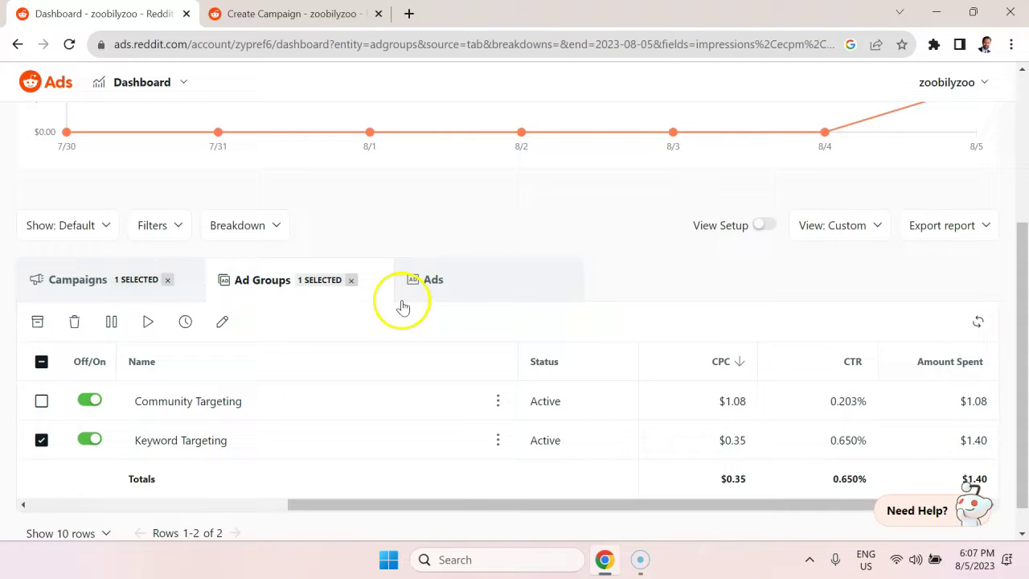
{"action": "left_click", "coordinate": [463, 287]}
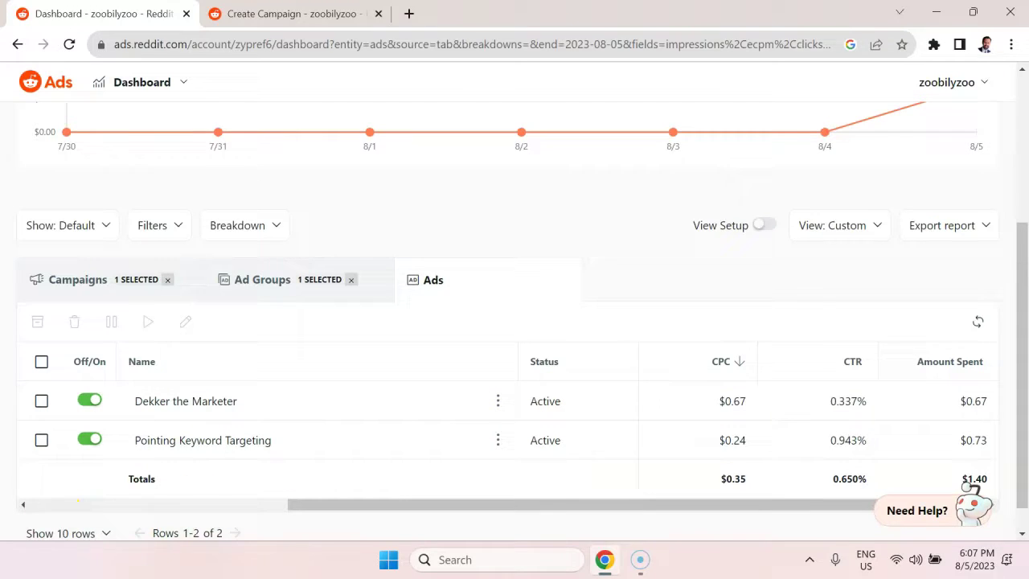
{"action": "left_click", "coordinate": [498, 447]}
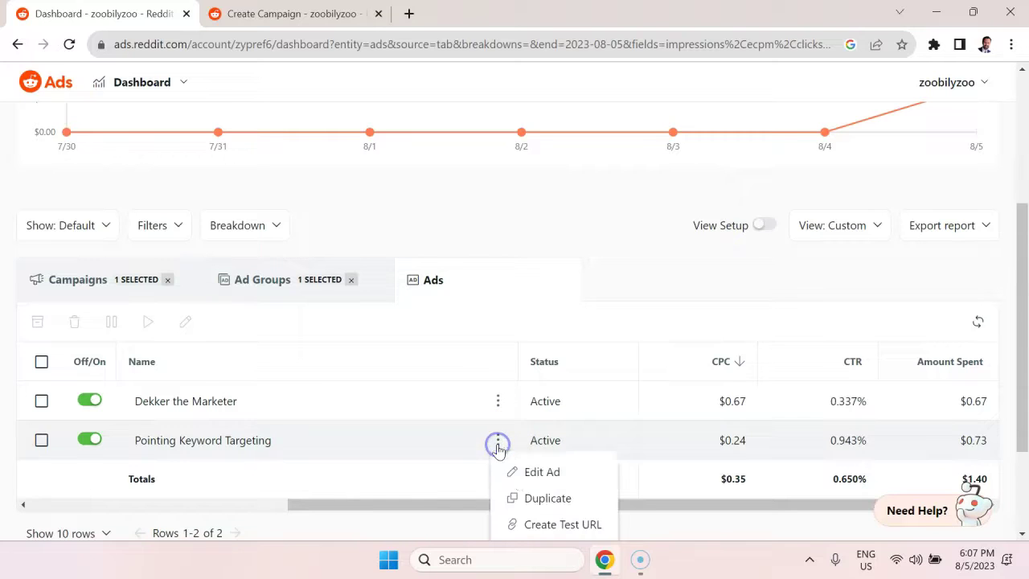
Open the Pointing Keyword Targeting ad for editing and review its headline, card image and thumbnail
{"action": "left_click", "coordinate": [540, 474]}
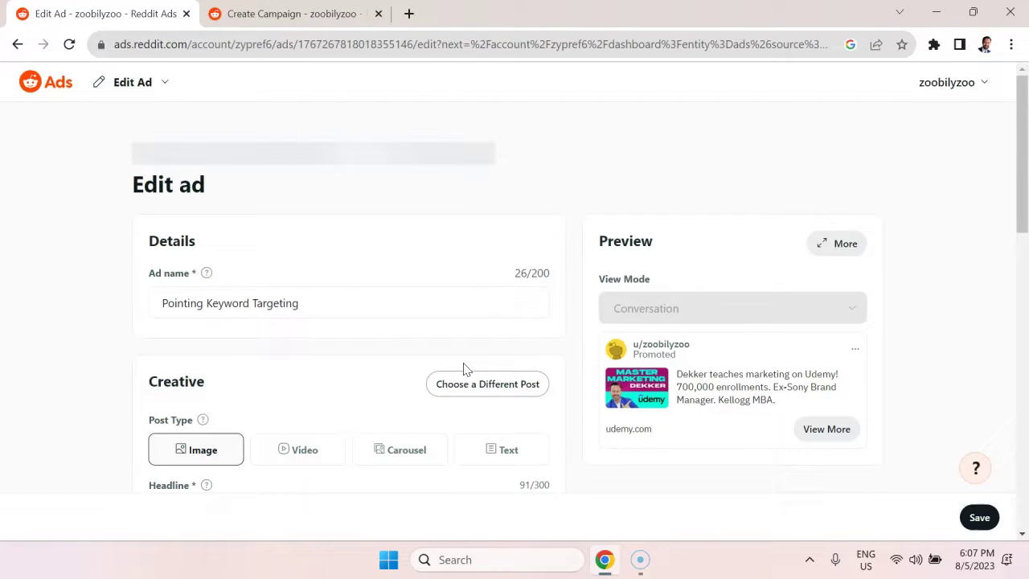
{"action": "left_click", "coordinate": [423, 314]}
{"action": "scroll", "coordinate": [592, 386], "scroll_direction": "down", "scroll_amount": 5}
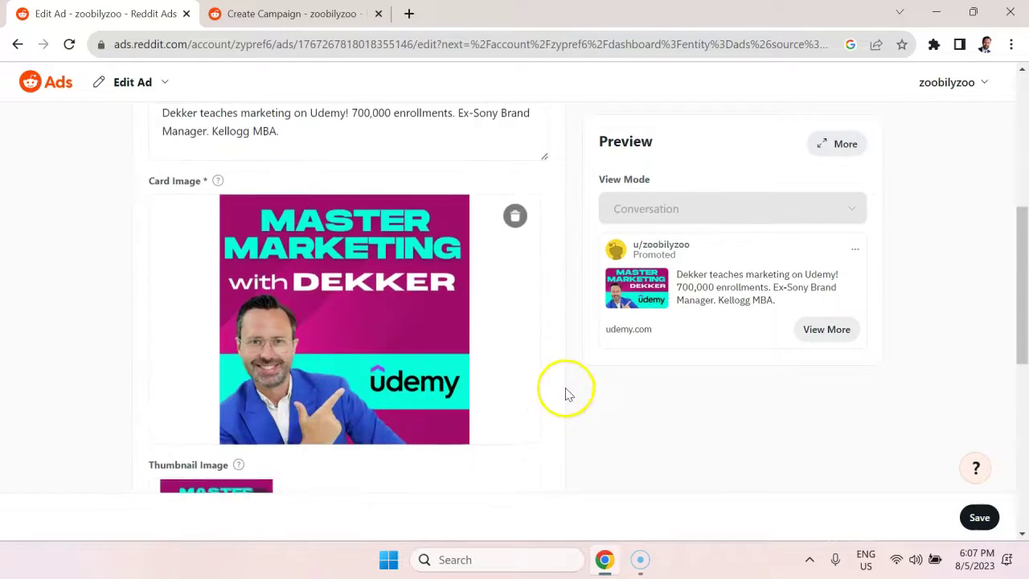
{"action": "scroll", "coordinate": [544, 306], "scroll_direction": "down", "scroll_amount": 1}
{"action": "scroll", "coordinate": [535, 345], "scroll_direction": "up", "scroll_amount": 5}
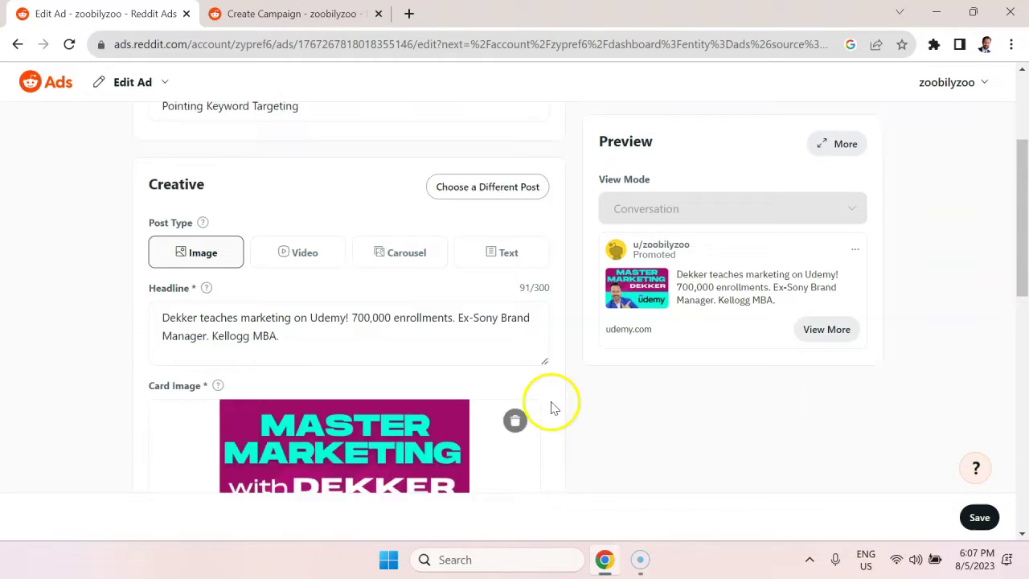
{"action": "scroll", "coordinate": [551, 408], "scroll_direction": "down", "scroll_amount": 3}
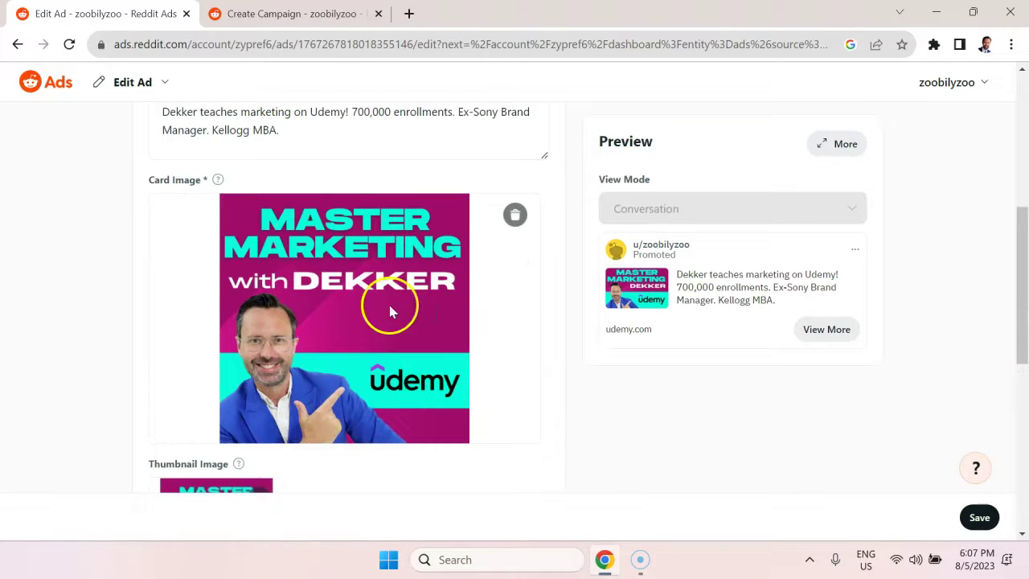
{"action": "scroll", "coordinate": [406, 314], "scroll_direction": "down", "scroll_amount": 1}
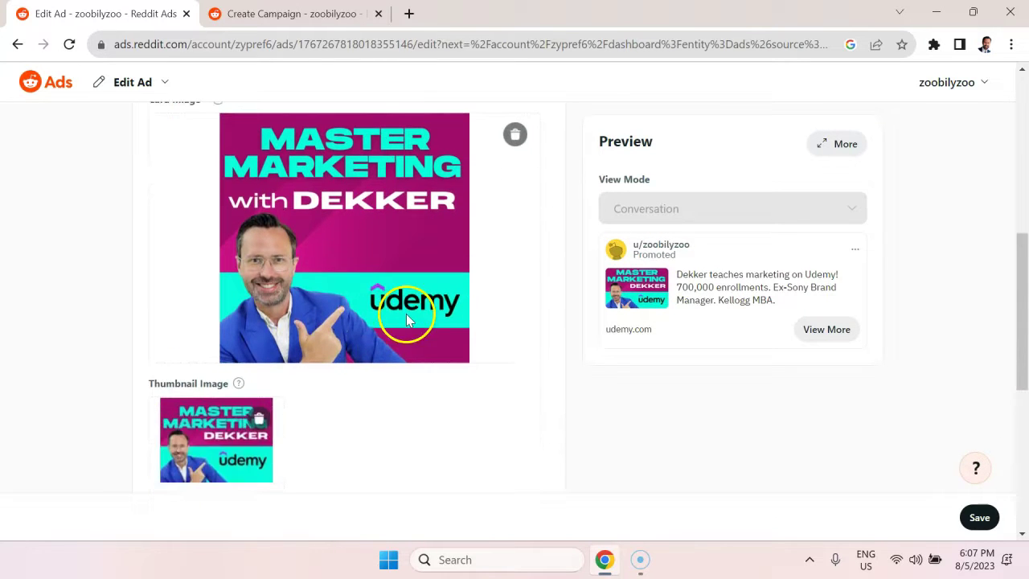
{"action": "scroll", "coordinate": [225, 391], "scroll_direction": "down", "scroll_amount": 1}
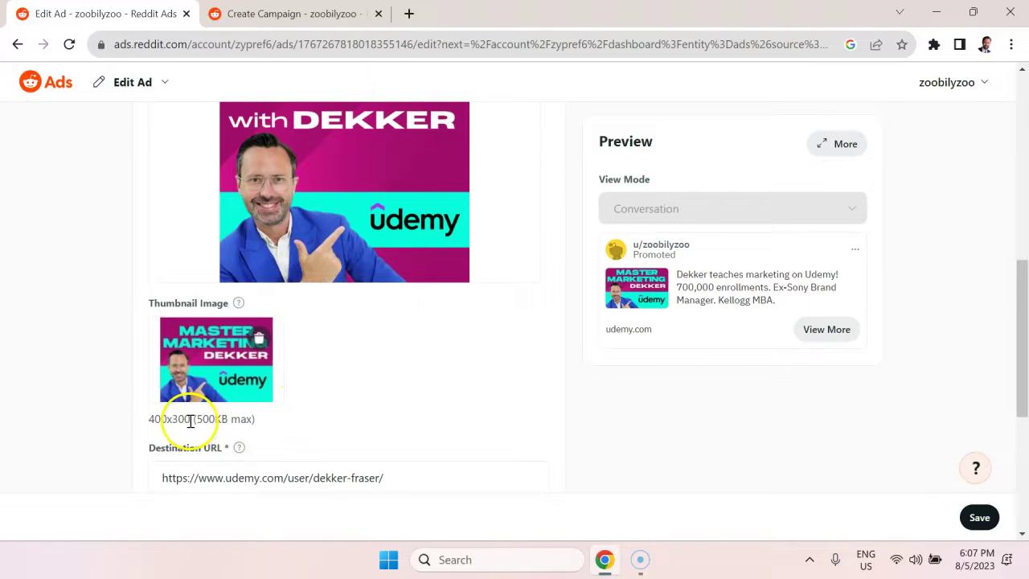
{"action": "scroll", "coordinate": [190, 432], "scroll_direction": "up", "scroll_amount": 2}
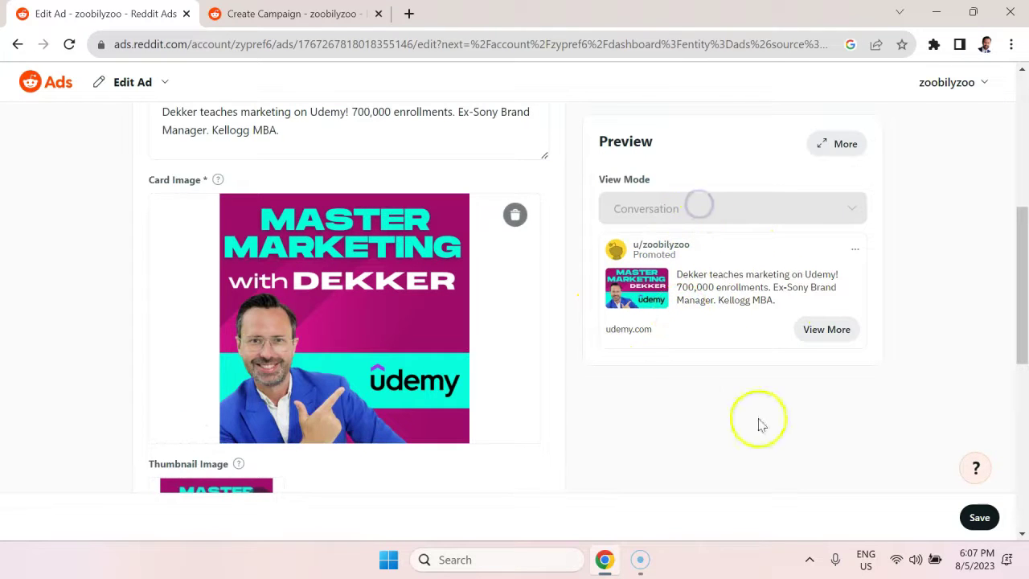
{"action": "scroll", "coordinate": [650, 372], "scroll_direction": "up", "scroll_amount": 5}
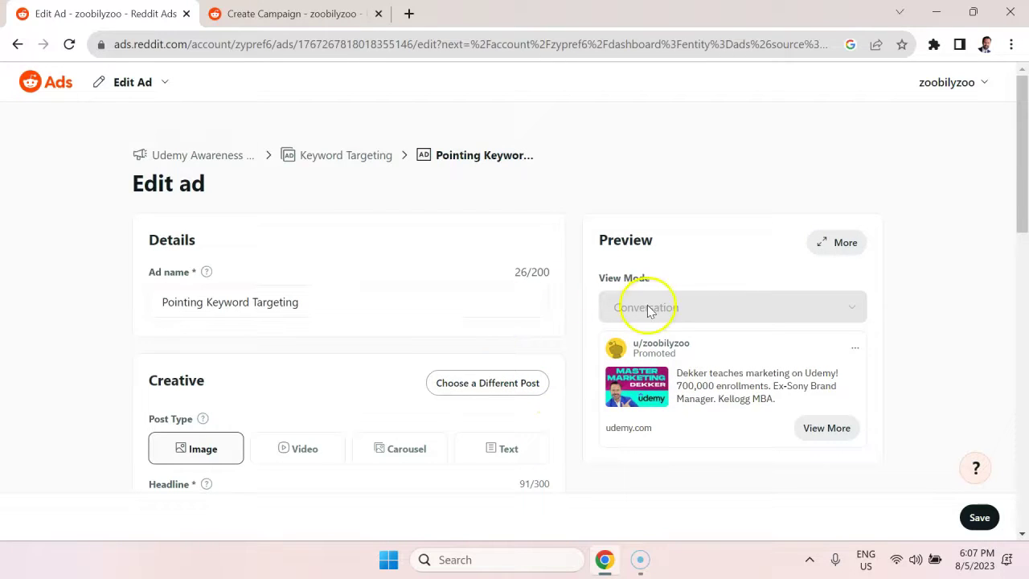
{"action": "scroll", "coordinate": [707, 225], "scroll_direction": "down", "scroll_amount": 1}
Enlarge the ad preview, close it, and look over the rest of the form
{"action": "left_click", "coordinate": [836, 162]}
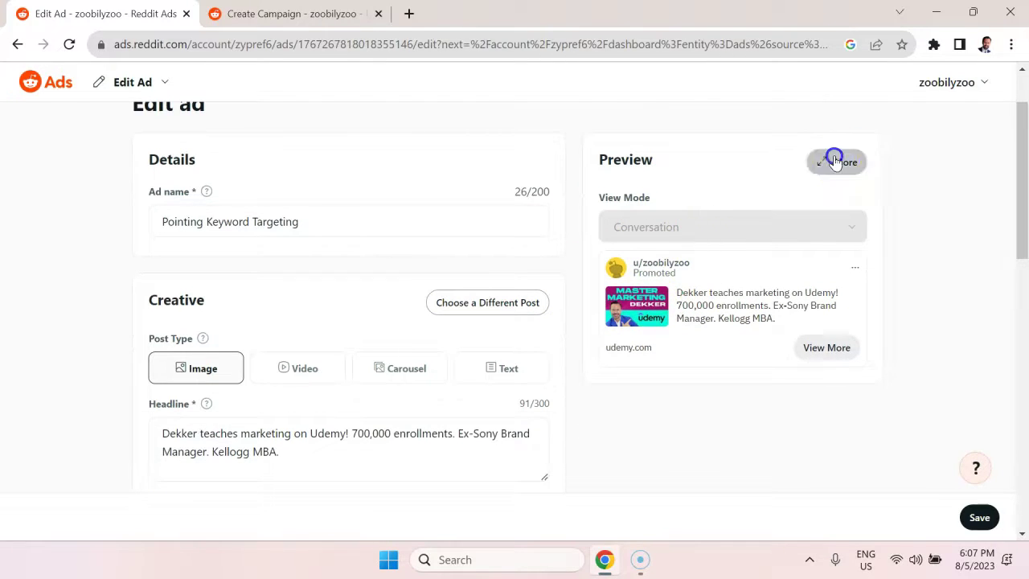
{"action": "left_click", "coordinate": [891, 193]}
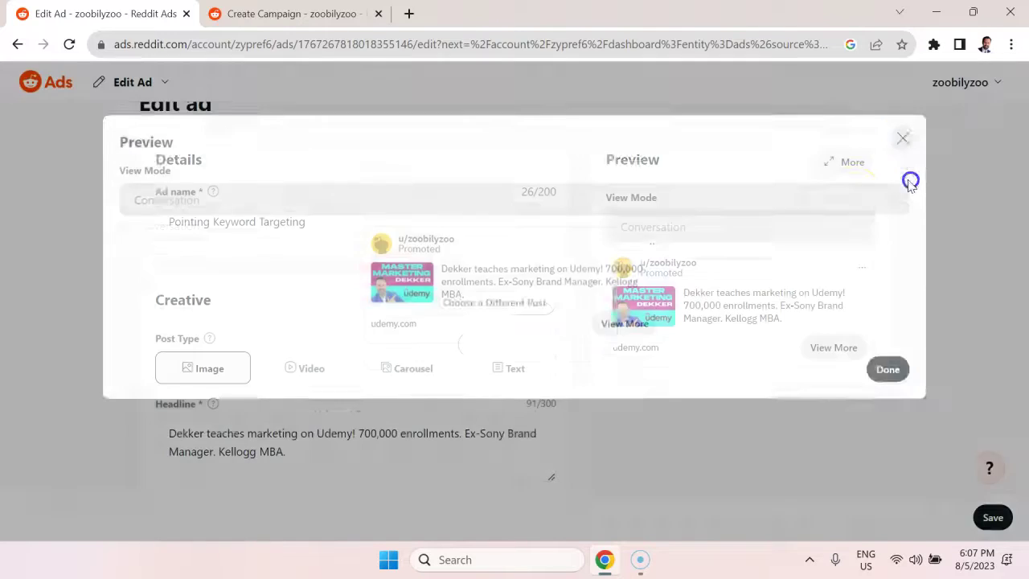
{"action": "scroll", "coordinate": [595, 407], "scroll_direction": "down", "scroll_amount": 2}
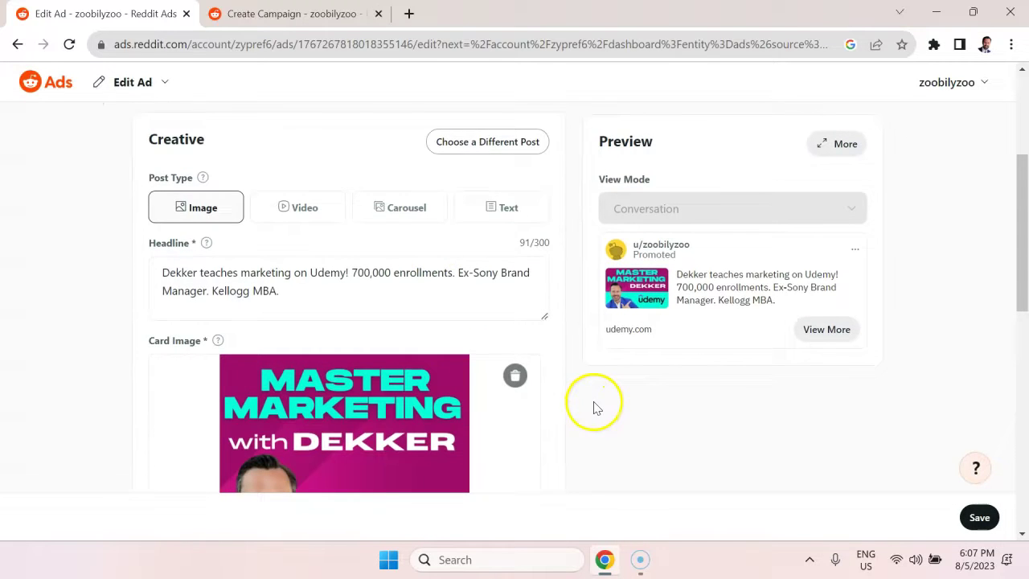
{"action": "scroll", "coordinate": [651, 314], "scroll_direction": "down", "scroll_amount": 1}
{"action": "scroll", "coordinate": [771, 225], "scroll_direction": "up", "scroll_amount": 2}
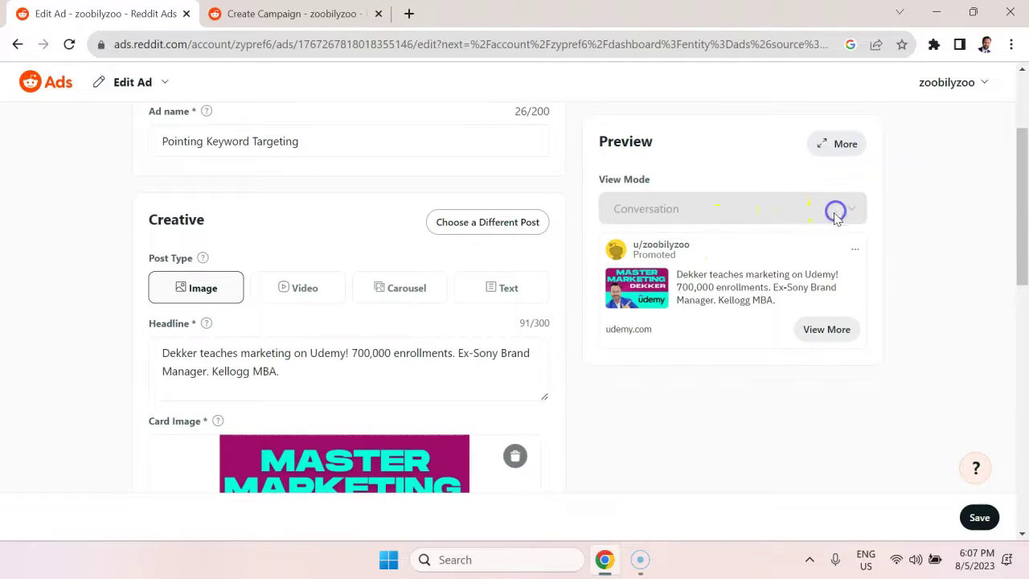
{"action": "scroll", "coordinate": [734, 329], "scroll_direction": "down", "scroll_amount": 2}
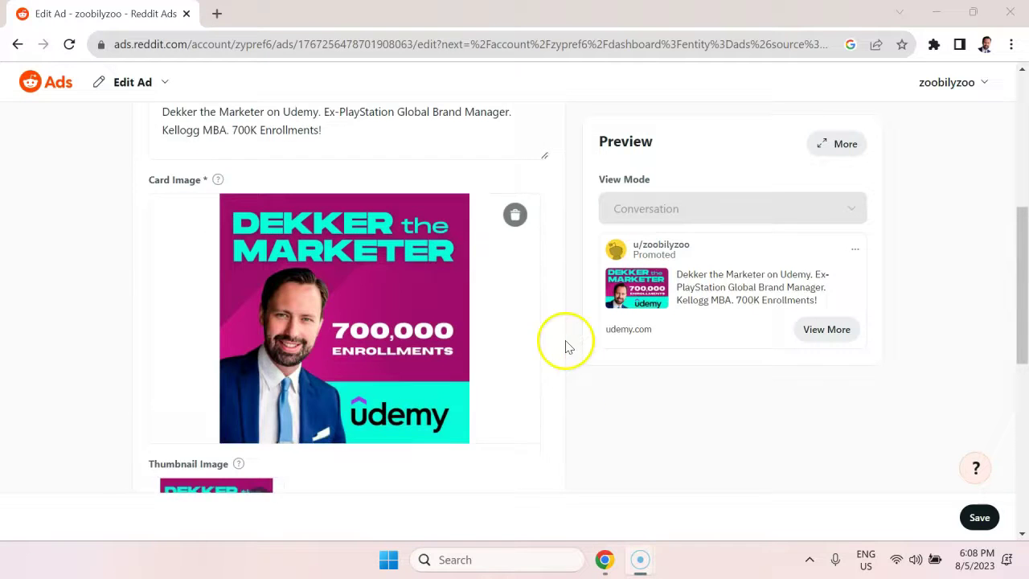
Go back to the Ads list and reopen the Pointing Keyword Targeting ad's edit page
{"action": "scroll", "coordinate": [547, 338], "scroll_direction": "up", "scroll_amount": 2}
{"action": "scroll", "coordinate": [544, 339], "scroll_direction": "down", "scroll_amount": 1}
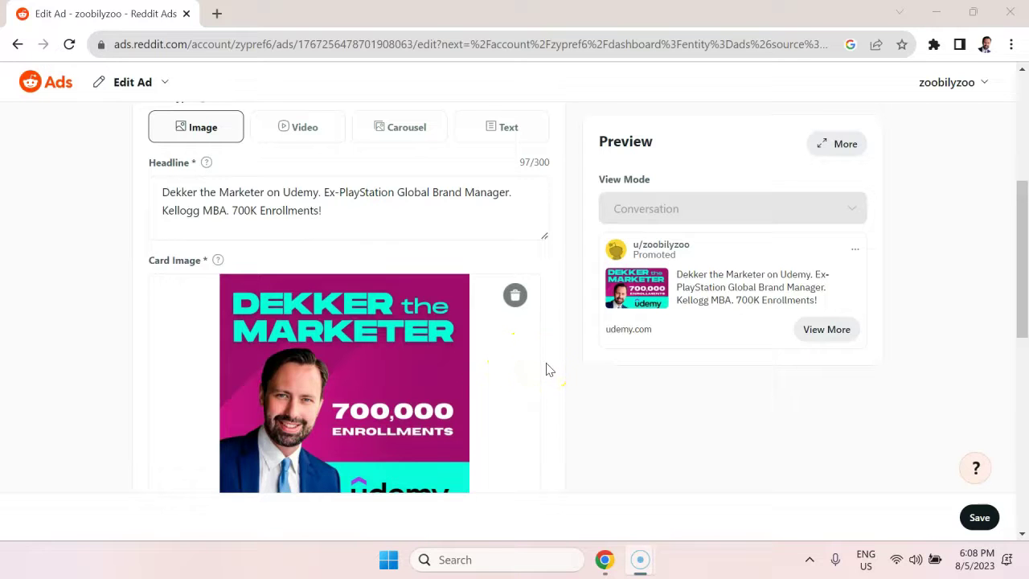
{"action": "scroll", "coordinate": [500, 348], "scroll_direction": "up", "scroll_amount": 2}
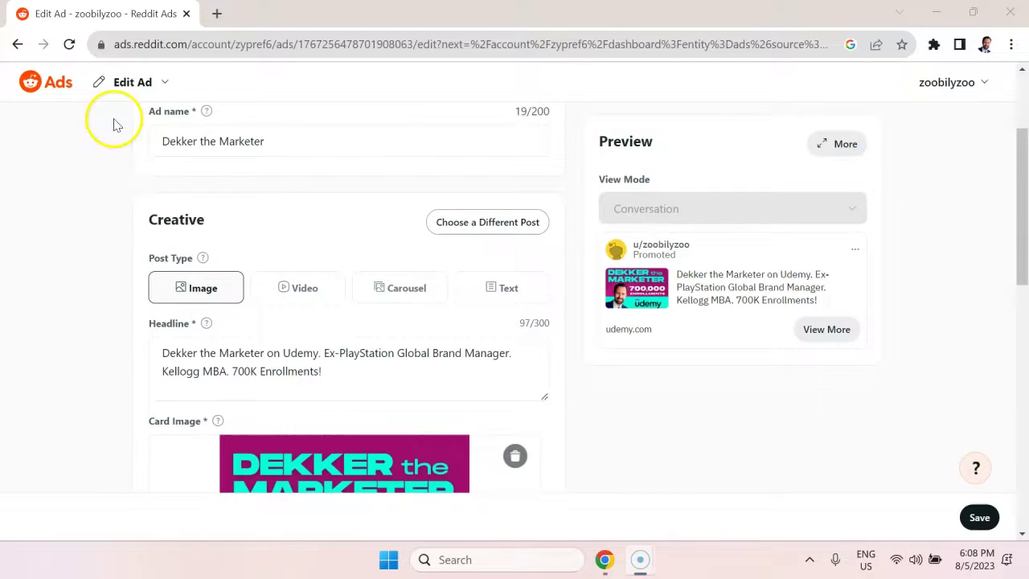
{"action": "scroll", "coordinate": [328, 293], "scroll_direction": "down", "scroll_amount": 2}
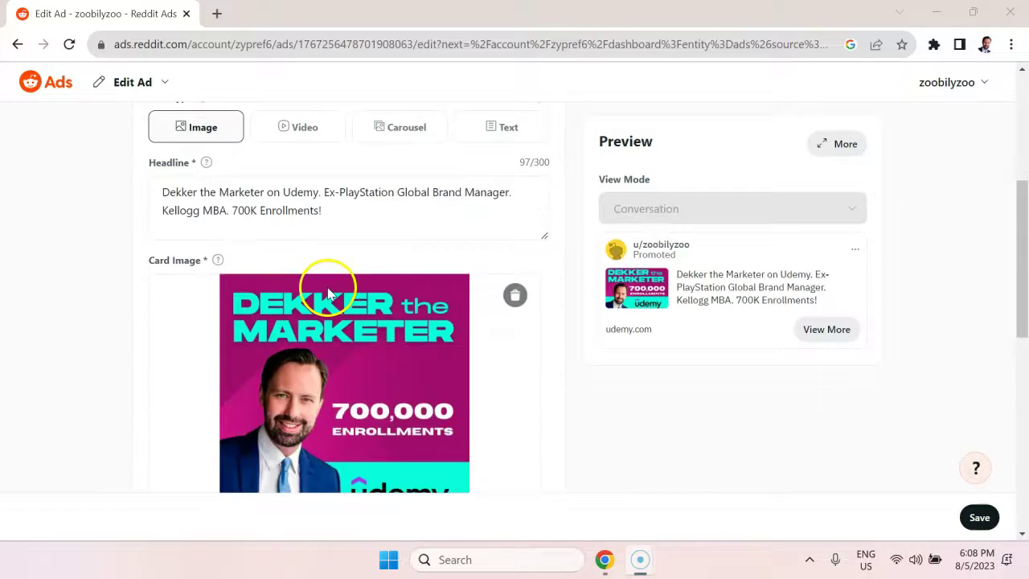
{"action": "left_click", "coordinate": [18, 44]}
{"action": "left_click", "coordinate": [496, 406]}
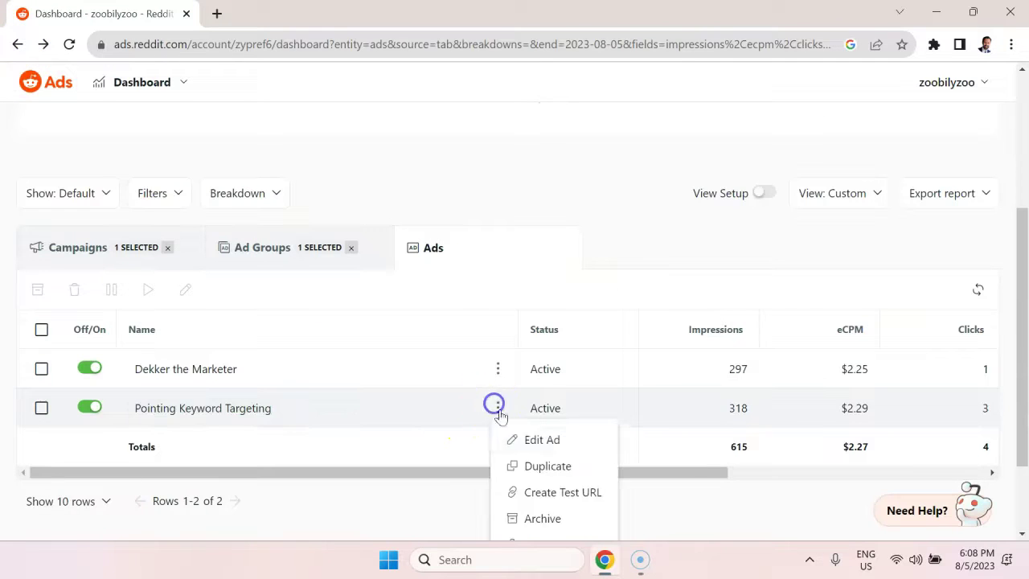
{"action": "left_click", "coordinate": [533, 438]}
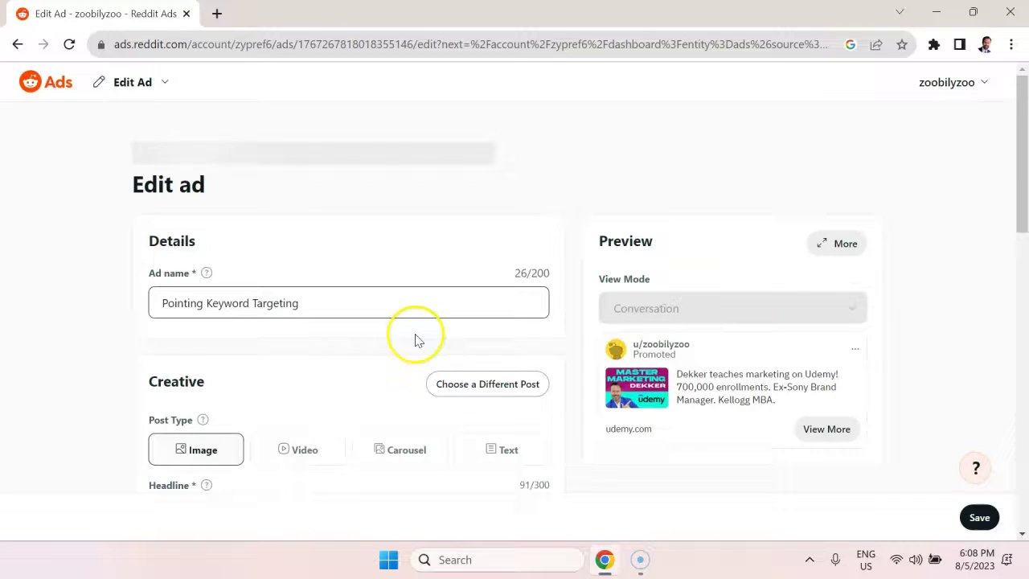
{"action": "scroll", "coordinate": [416, 340], "scroll_direction": "down", "scroll_amount": 4}
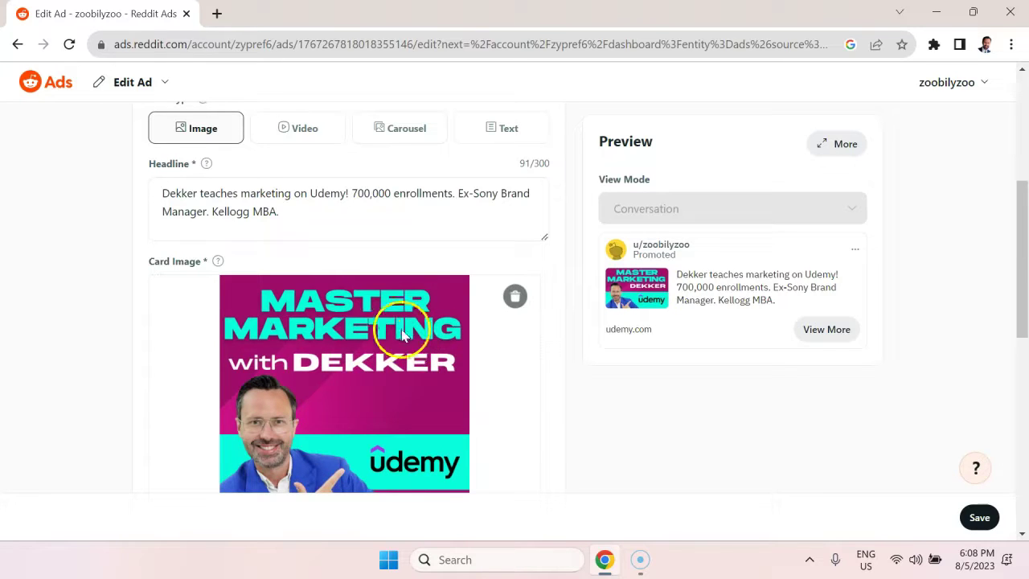
Open the Dekker the Marketer ad's edit page for comparison, then return to the Ads list
{"action": "left_click", "coordinate": [17, 44]}
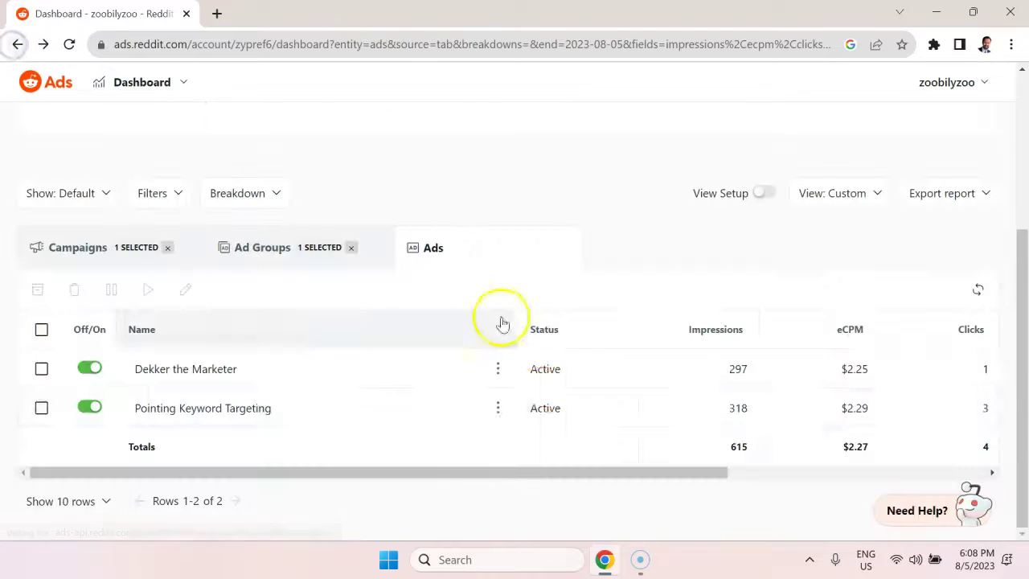
{"action": "left_click", "coordinate": [495, 368]}
{"action": "left_click", "coordinate": [541, 431]}
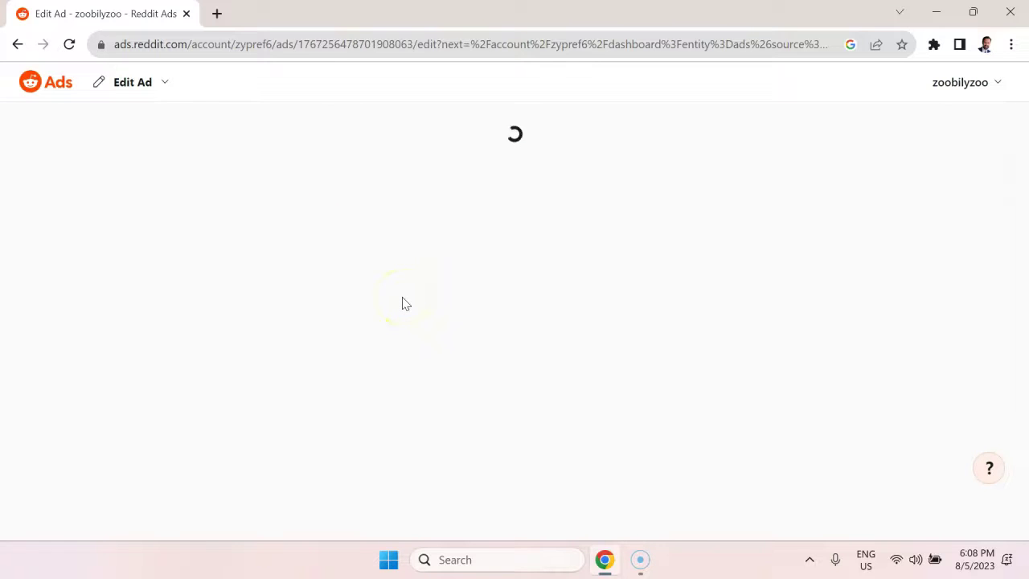
{"action": "scroll", "coordinate": [450, 290], "scroll_direction": "down", "scroll_amount": 4}
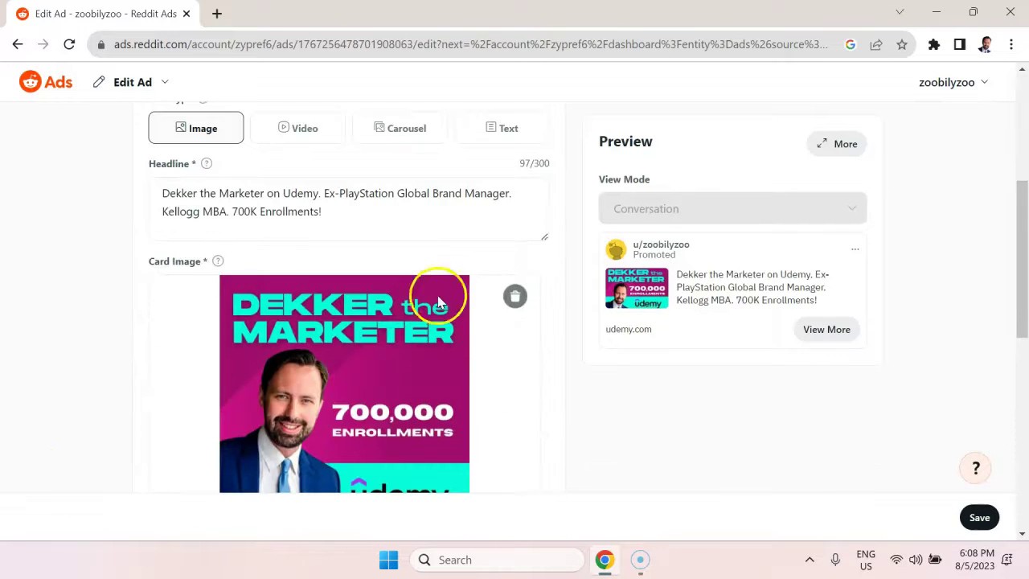
{"action": "scroll", "coordinate": [383, 339], "scroll_direction": "up", "scroll_amount": 4}
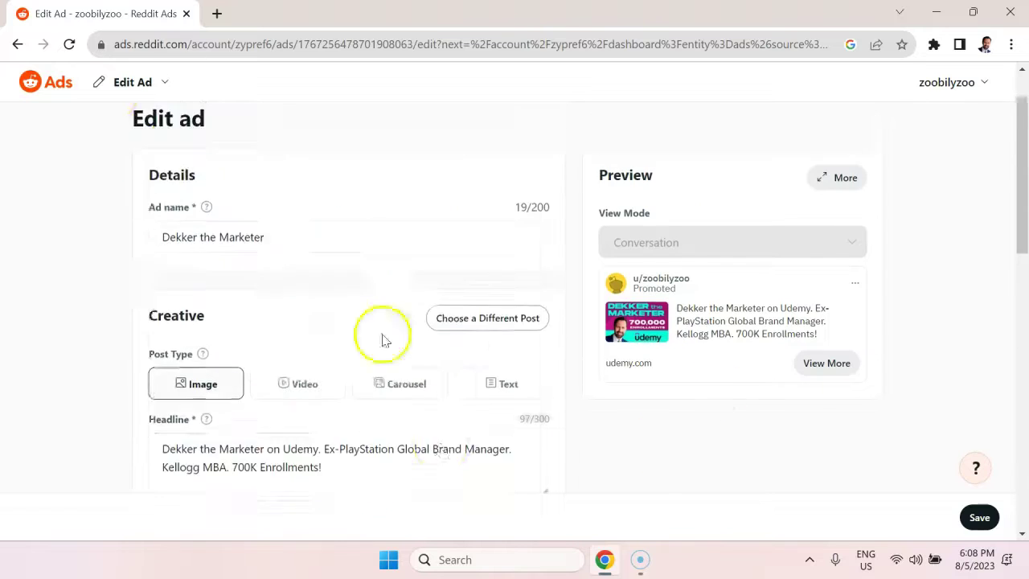
{"action": "left_click", "coordinate": [12, 45]}
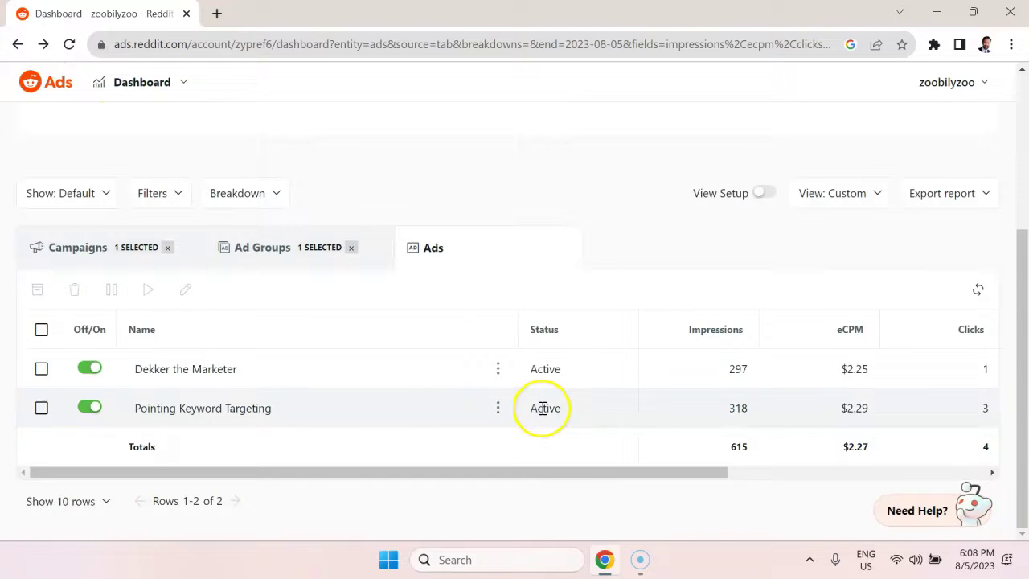
Scroll the table back and return to the Campaigns list of the three Udemy campaigns
{"action": "left_click_drag", "start_coordinate": [643, 503], "coordinate": [558, 493]}
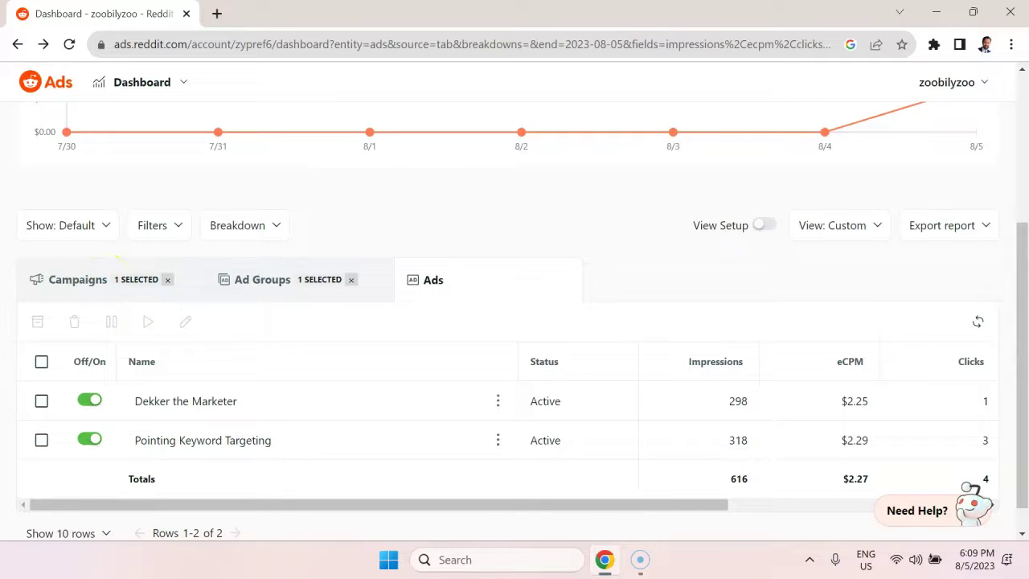
{"action": "left_click", "coordinate": [78, 279]}
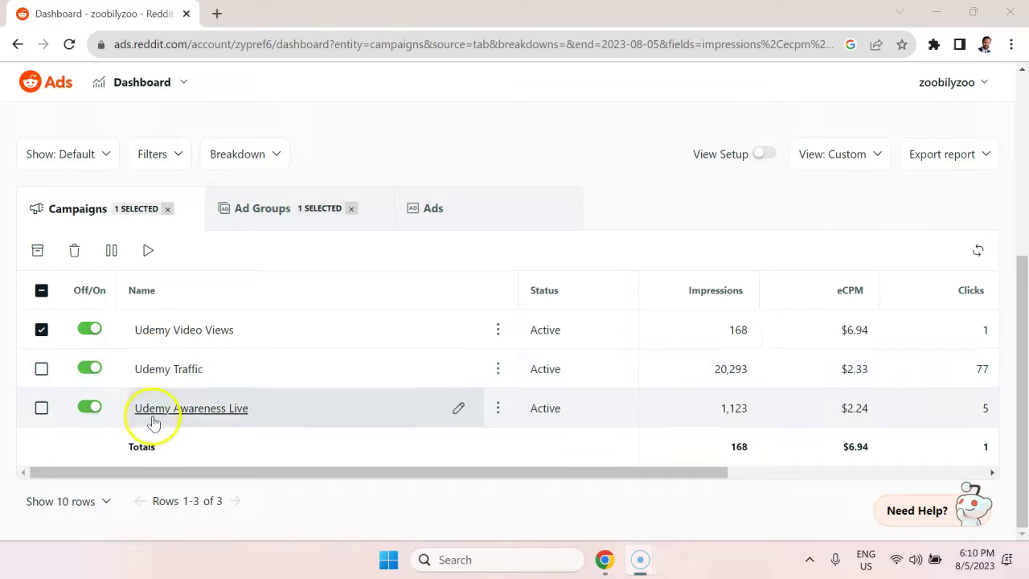
Open the Udemy Video Views - 2023/08/05 ad group for editing from the Ad Groups list
{"action": "left_click", "coordinate": [273, 222]}
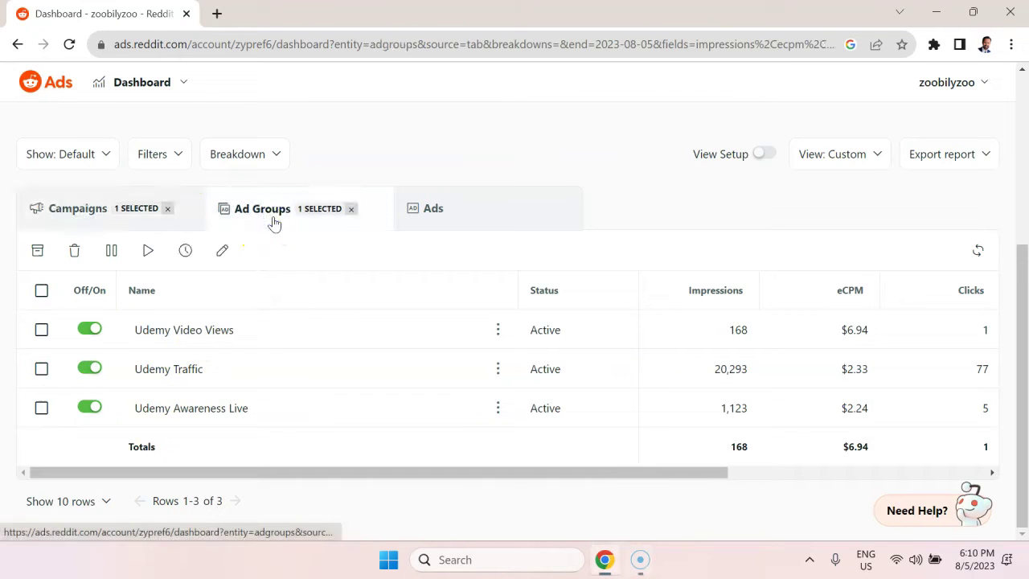
{"action": "left_click", "coordinate": [498, 408]}
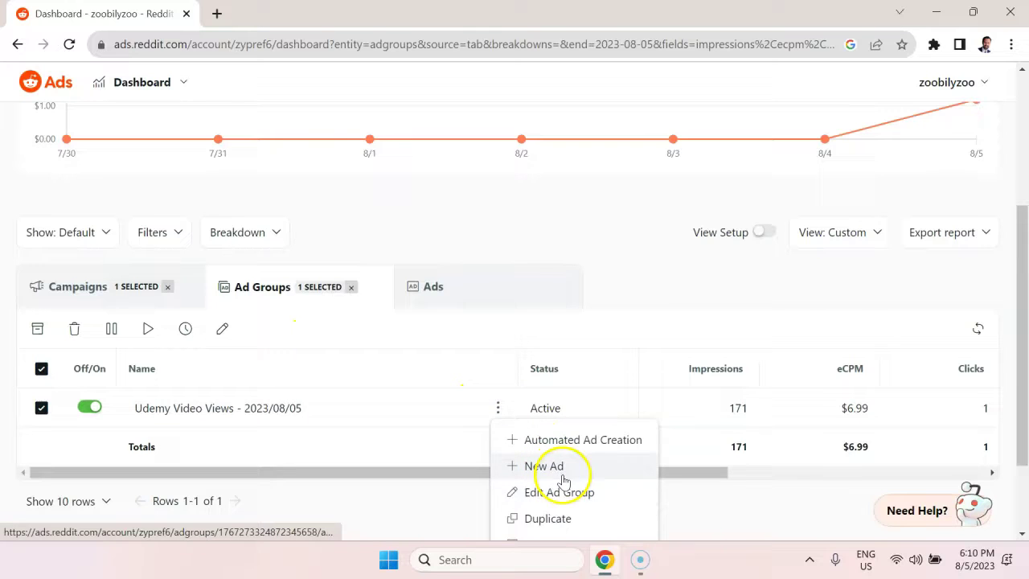
{"action": "scroll", "coordinate": [583, 459], "scroll_direction": "down", "scroll_amount": 1}
{"action": "left_click", "coordinate": [587, 414]}
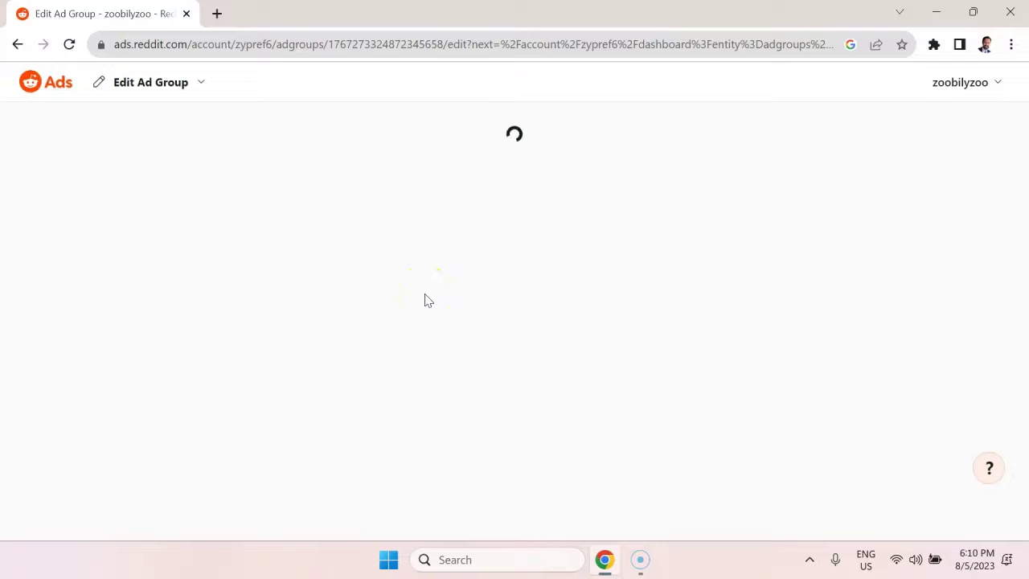
Review its audience, placement and budget settings, then go back to the ad group list
{"action": "scroll", "coordinate": [416, 294], "scroll_direction": "down", "scroll_amount": 4}
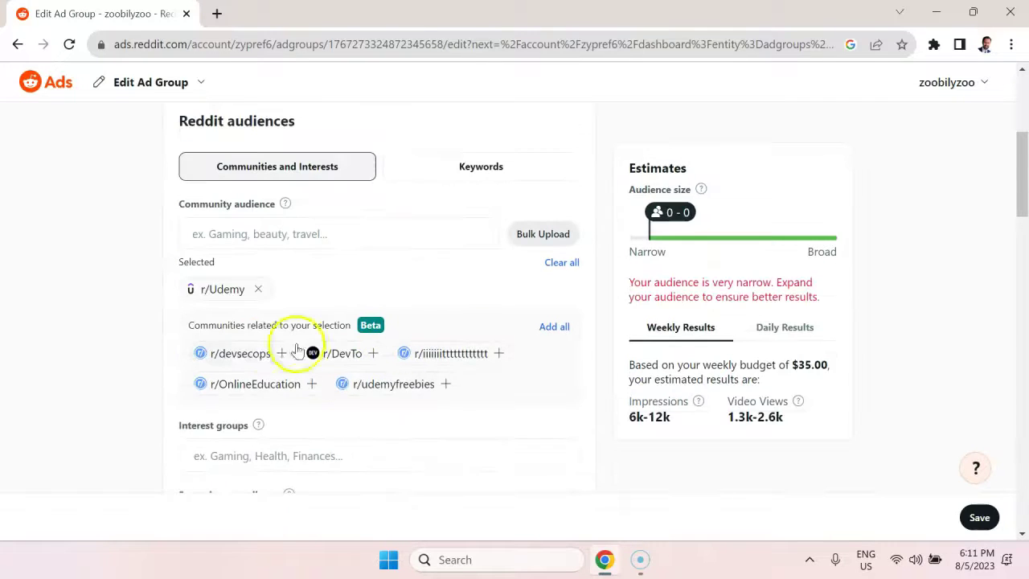
{"action": "scroll", "coordinate": [433, 289], "scroll_direction": "down", "scroll_amount": 1}
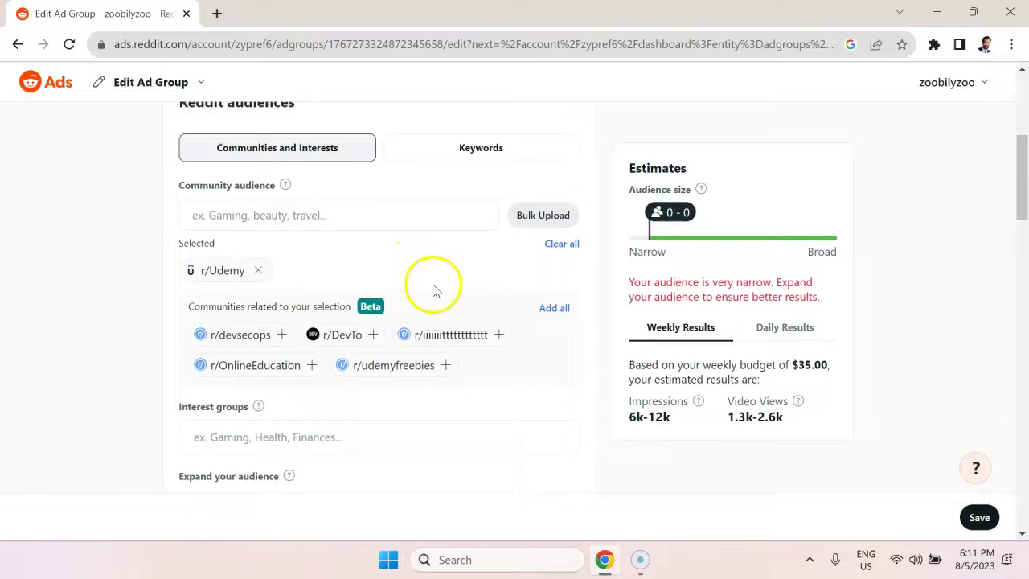
{"action": "scroll", "coordinate": [432, 290], "scroll_direction": "down", "scroll_amount": 5}
{"action": "scroll", "coordinate": [413, 305], "scroll_direction": "up", "scroll_amount": 5}
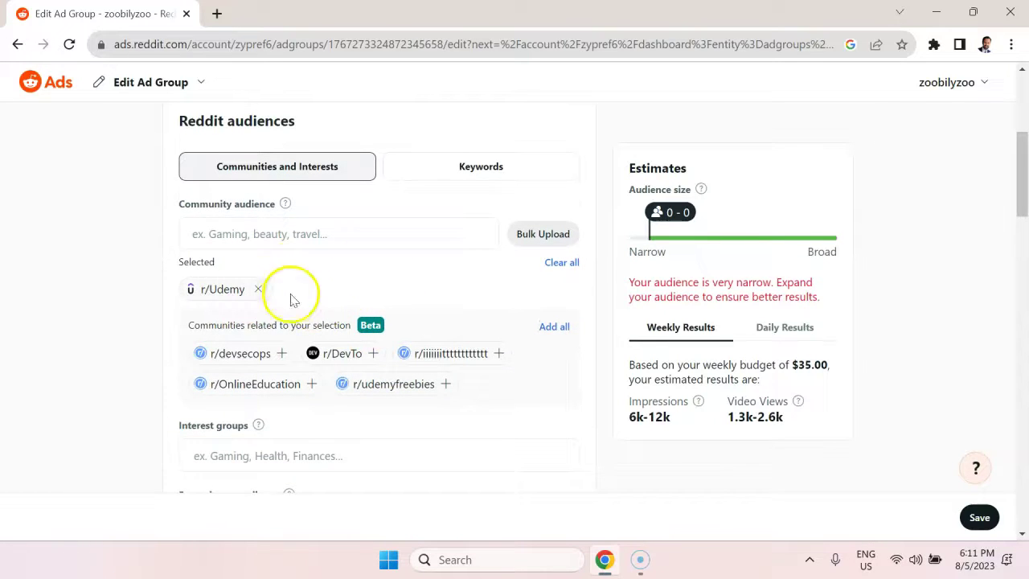
{"action": "scroll", "coordinate": [459, 299], "scroll_direction": "up", "scroll_amount": 2}
{"action": "scroll", "coordinate": [464, 323], "scroll_direction": "down", "scroll_amount": 4}
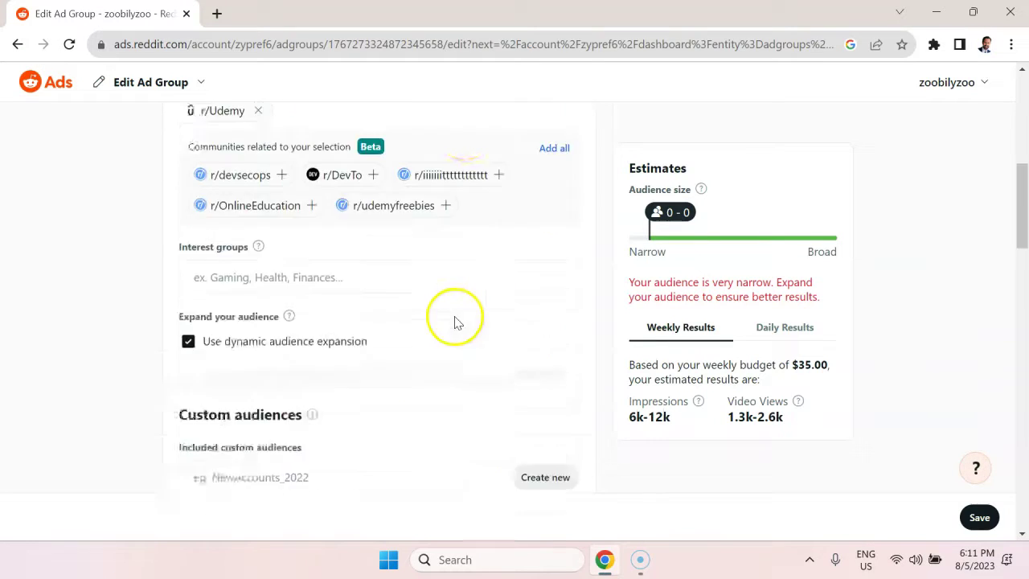
{"action": "scroll", "coordinate": [454, 321], "scroll_direction": "down", "scroll_amount": 10}
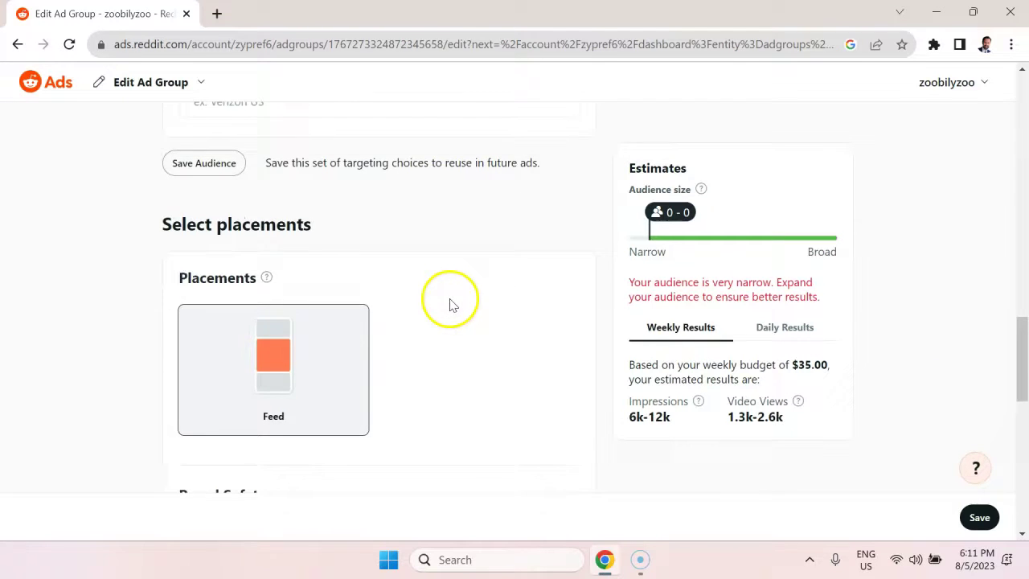
{"action": "scroll", "coordinate": [448, 305], "scroll_direction": "down", "scroll_amount": 5}
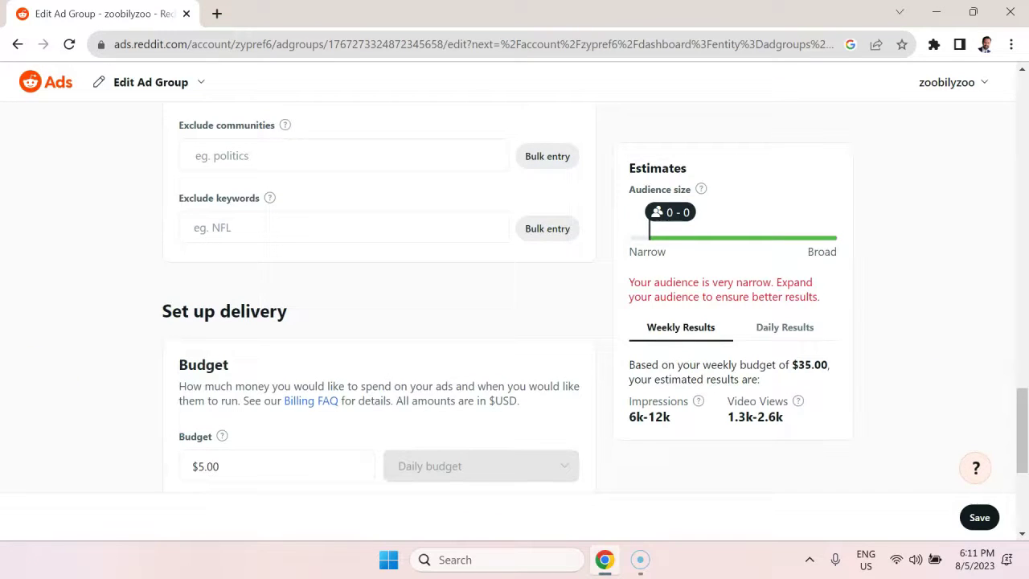
{"action": "left_click", "coordinate": [17, 45]}
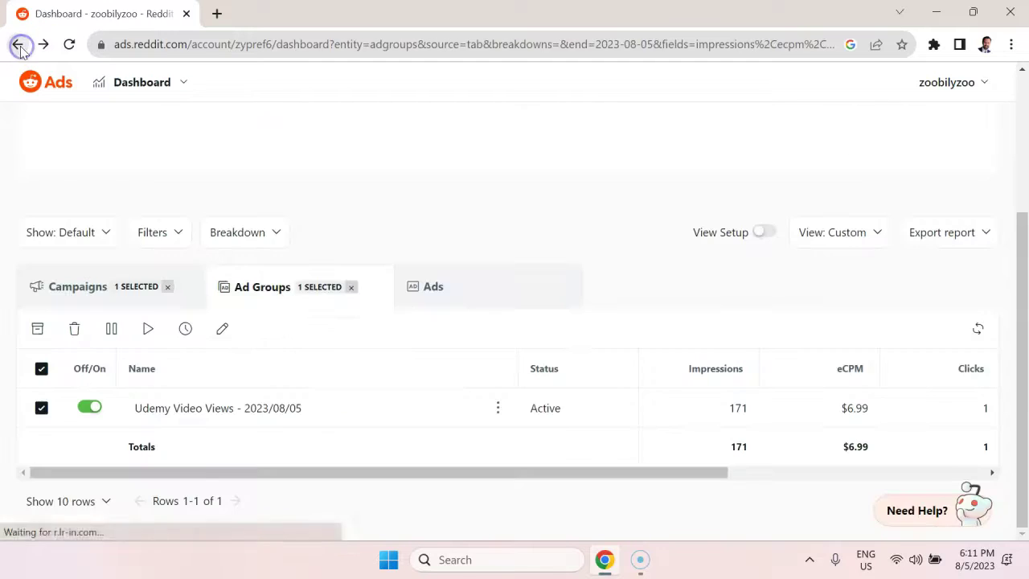
Open the Reddit Vid ad for editing from the Ads list
{"action": "left_click", "coordinate": [480, 330]}
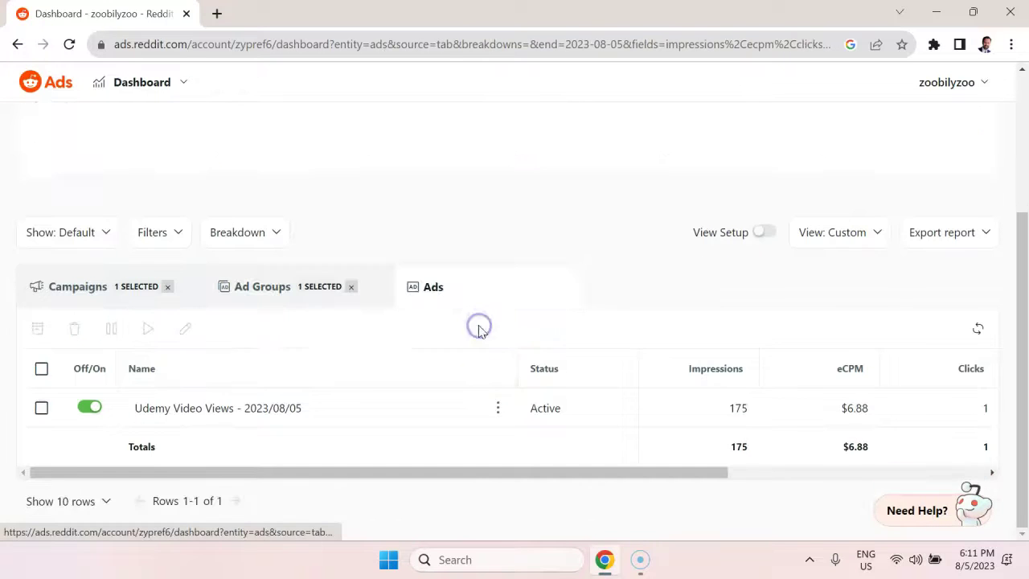
{"action": "left_click", "coordinate": [496, 440]}
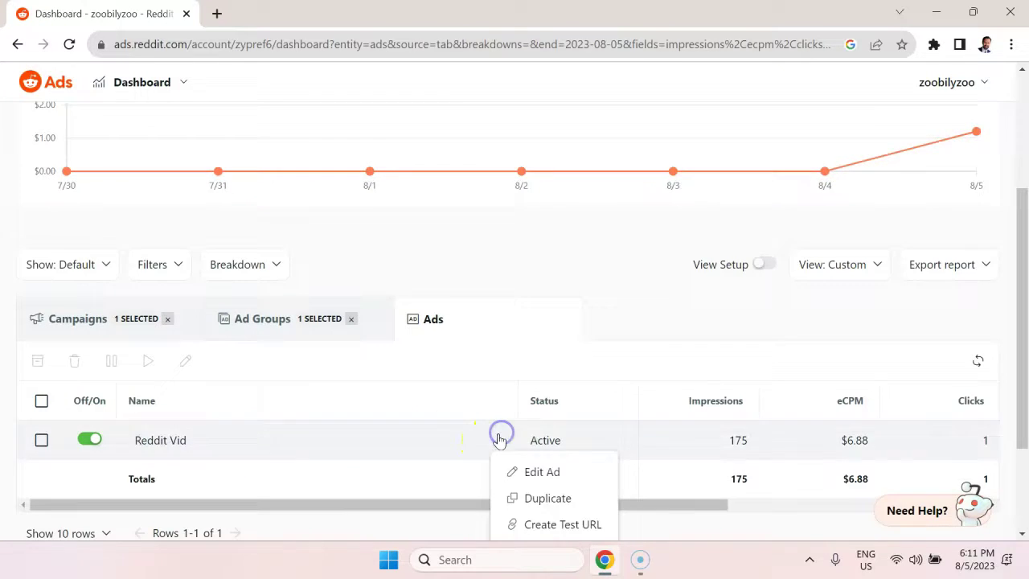
{"action": "left_click", "coordinate": [543, 469]}
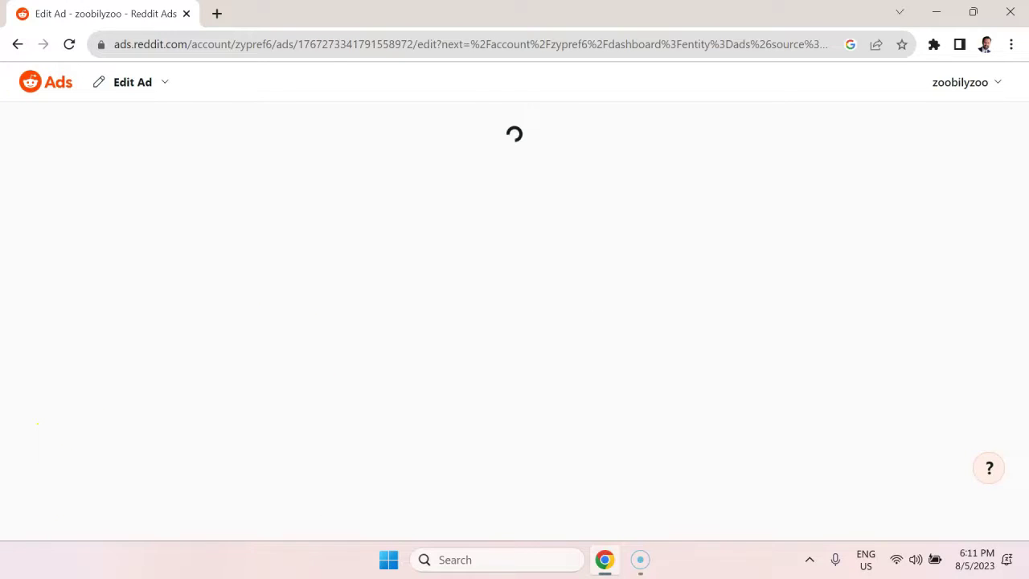
{"action": "scroll", "coordinate": [418, 298], "scroll_direction": "down", "scroll_amount": 1}
{"action": "scroll", "coordinate": [345, 332], "scroll_direction": "up", "scroll_amount": 1}
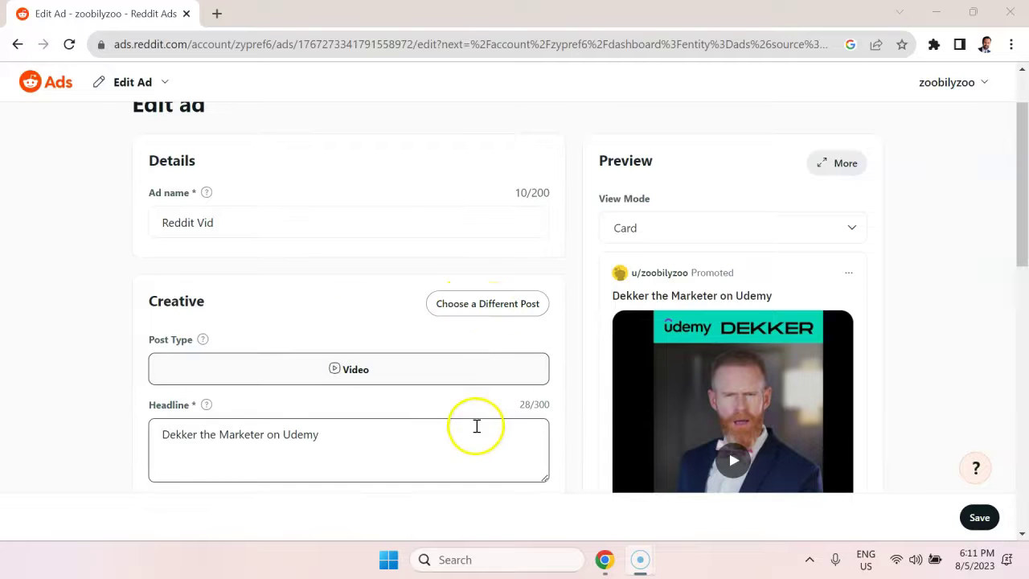
Browse other posts without switching, then preview the ad in Classic and back in Card layout
{"action": "left_click", "coordinate": [514, 312]}
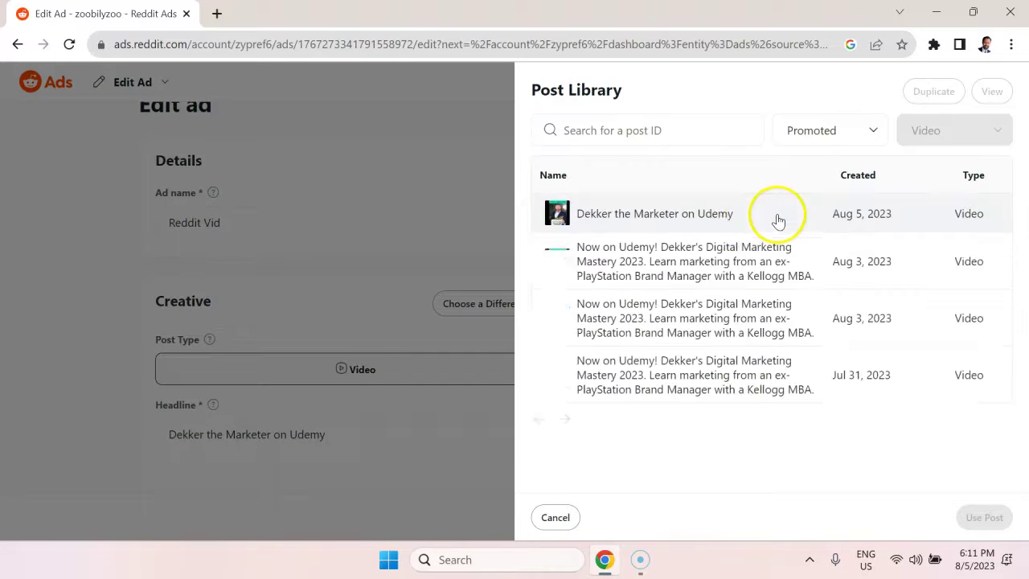
{"action": "mouse_move", "coordinate": [677, 345]}
{"action": "left_click", "coordinate": [45, 340]}
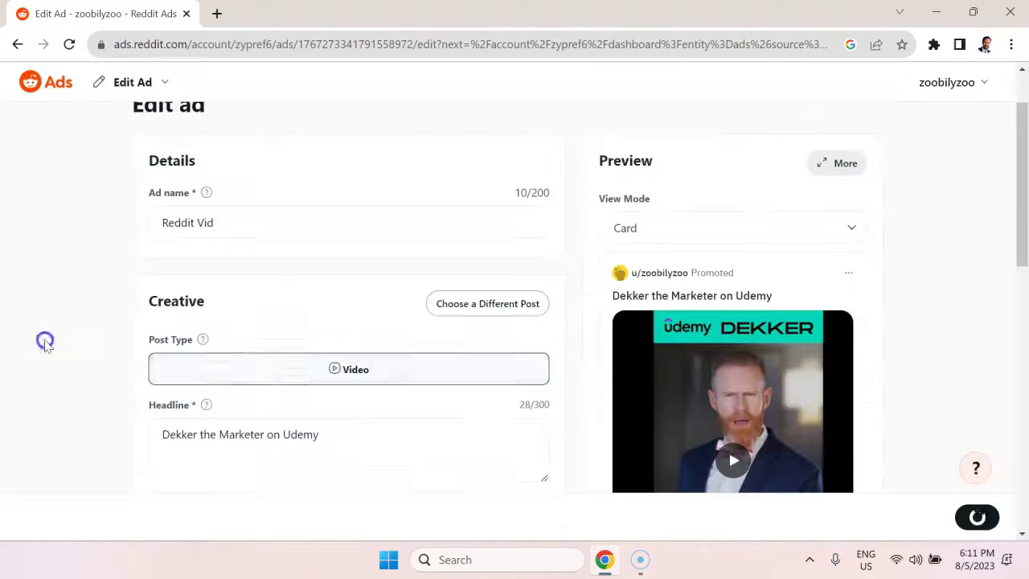
{"action": "scroll", "coordinate": [261, 384], "scroll_direction": "down", "scroll_amount": 2}
{"action": "left_click_drag", "start_coordinate": [328, 276], "coordinate": [136, 265]}
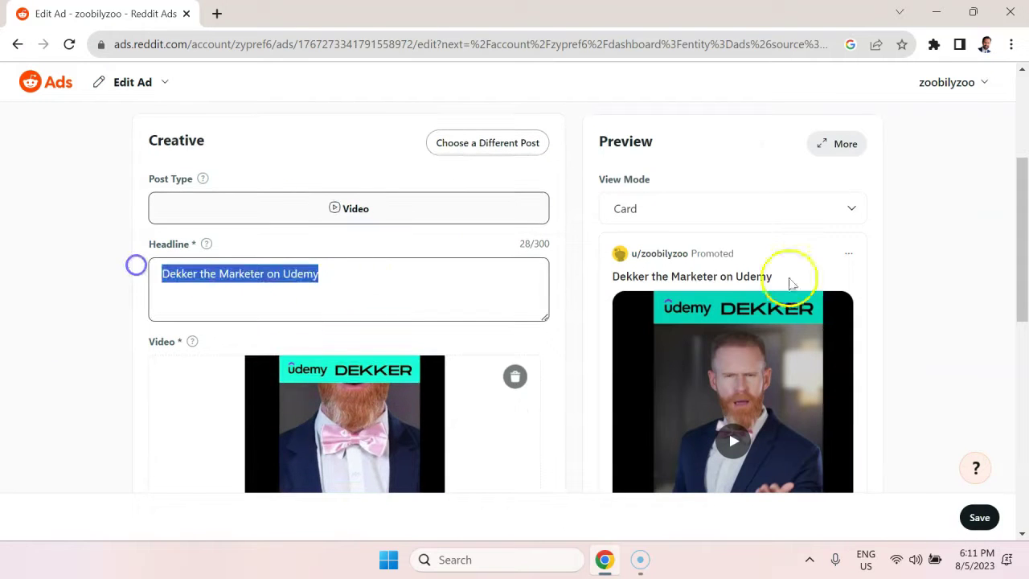
{"action": "left_click", "coordinate": [788, 277]}
{"action": "left_click_drag", "start_coordinate": [789, 277], "coordinate": [621, 277]}
{"action": "left_click", "coordinate": [675, 225]}
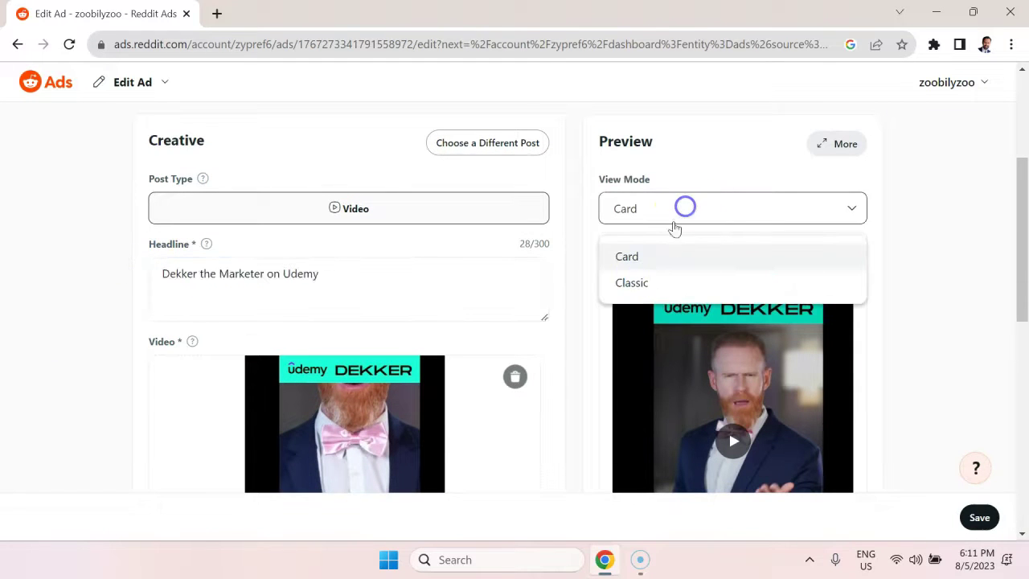
{"action": "left_click", "coordinate": [667, 286]}
{"action": "left_click", "coordinate": [804, 208]}
{"action": "left_click", "coordinate": [812, 255]}
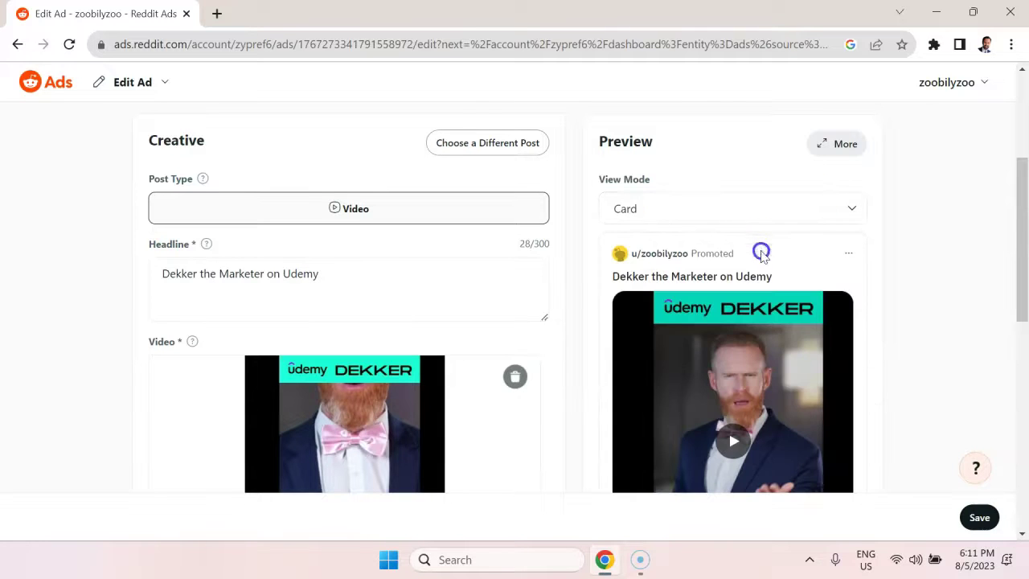
{"action": "scroll", "coordinate": [804, 323], "scroll_direction": "down", "scroll_amount": 2}
{"action": "scroll", "coordinate": [803, 323], "scroll_direction": "down", "scroll_amount": 1}
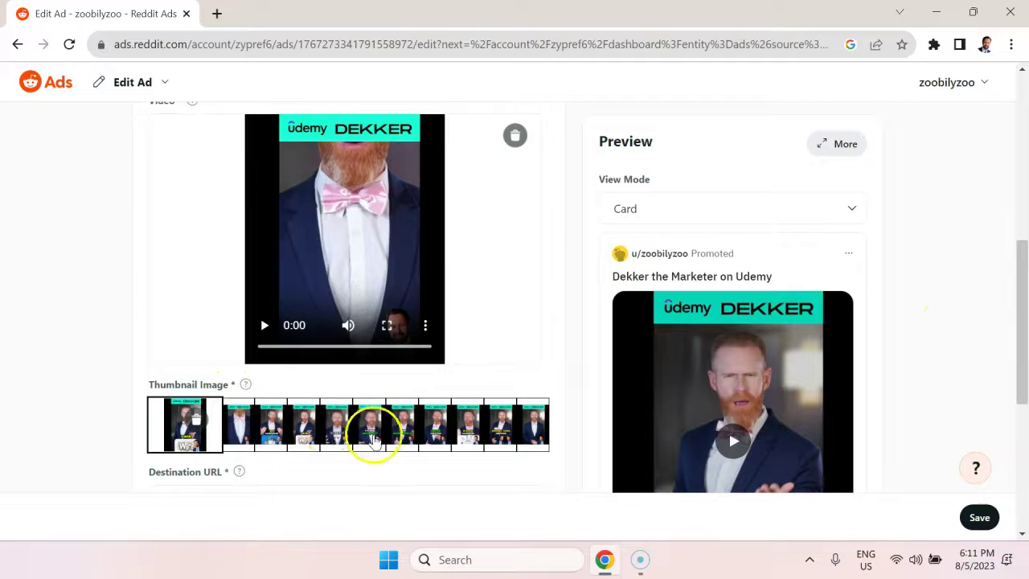
Set a mid-video frame as the thumbnail, keeping the View More call to action
{"action": "left_click", "coordinate": [369, 424]}
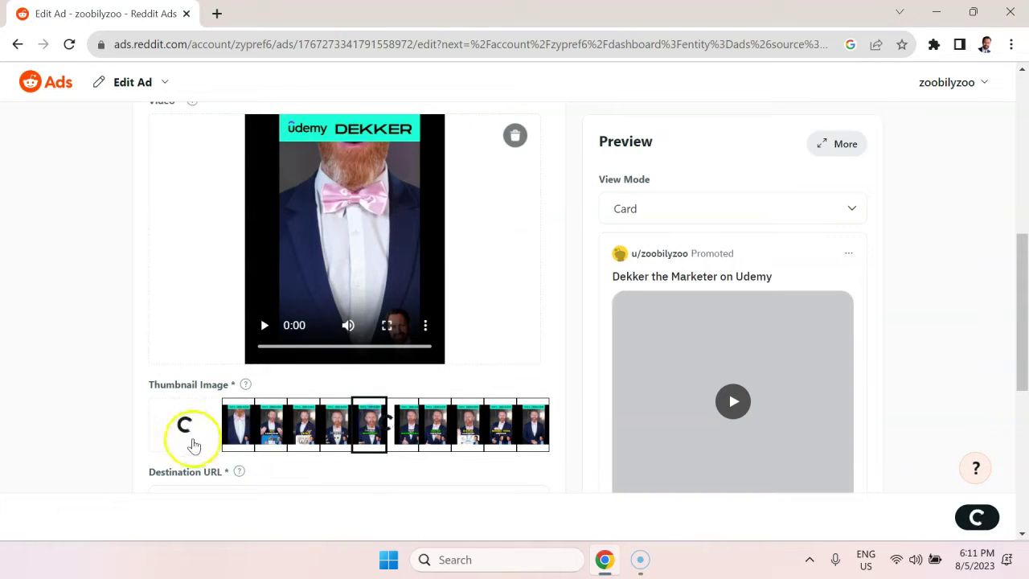
{"action": "scroll", "coordinate": [418, 374], "scroll_direction": "down", "scroll_amount": 2}
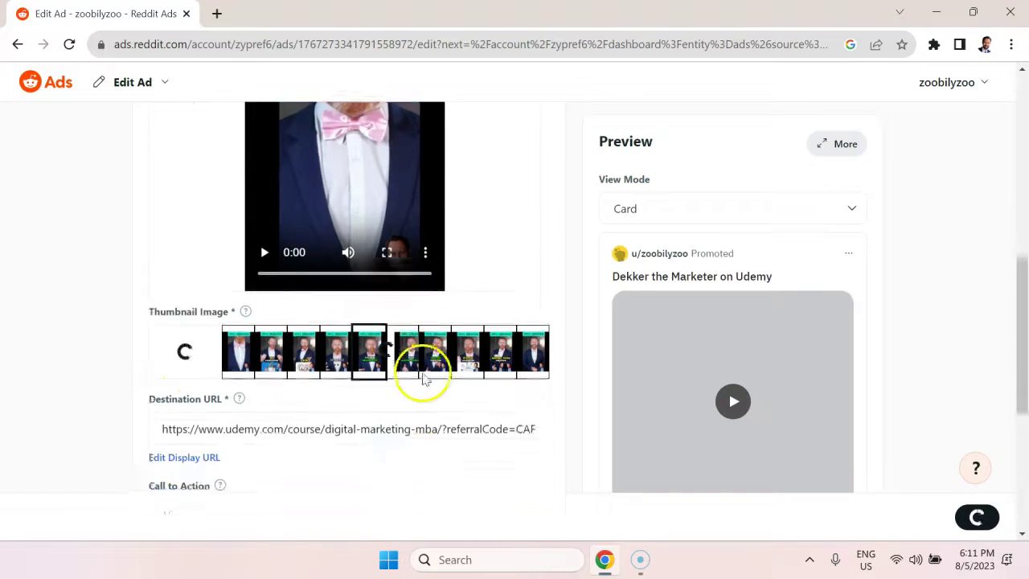
{"action": "left_click", "coordinate": [417, 340]}
{"action": "scroll", "coordinate": [417, 340], "scroll_direction": "down", "scroll_amount": 1}
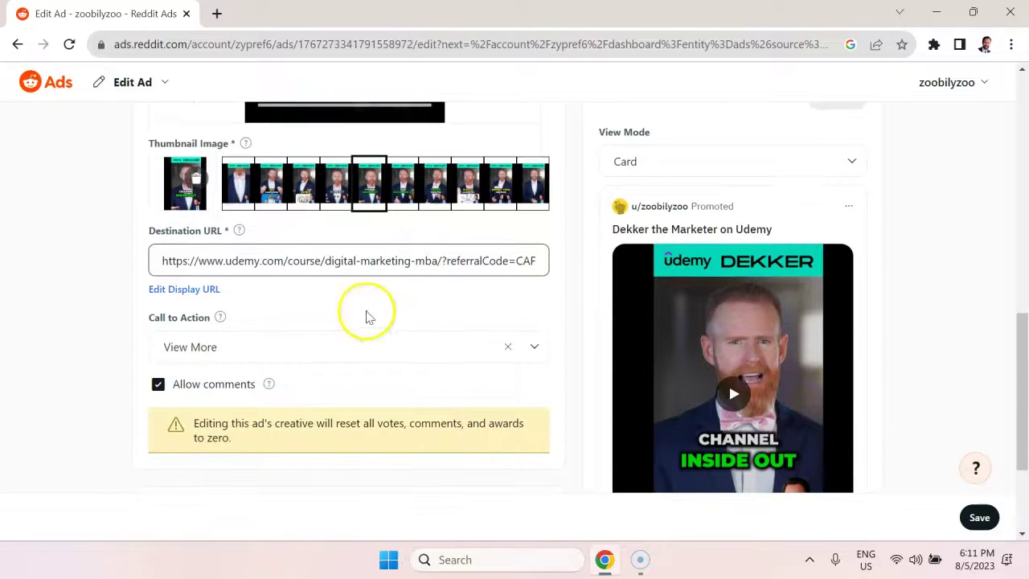
{"action": "scroll", "coordinate": [365, 316], "scroll_direction": "down", "scroll_amount": 1}
{"action": "left_click", "coordinate": [427, 271]}
{"action": "scroll", "coordinate": [231, 465], "scroll_direction": "down", "scroll_amount": 3}
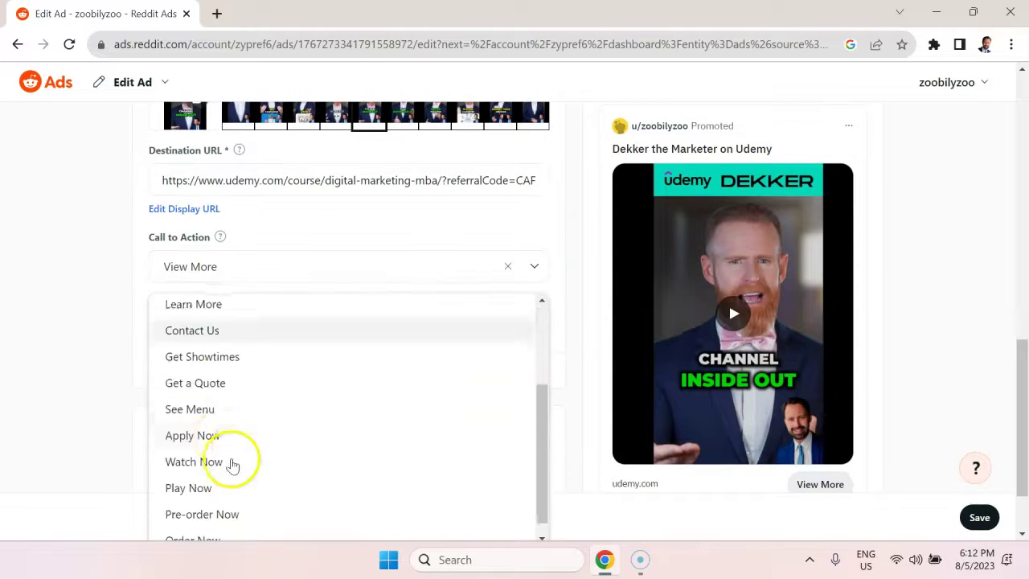
{"action": "scroll", "coordinate": [232, 396], "scroll_direction": "up", "scroll_amount": 2}
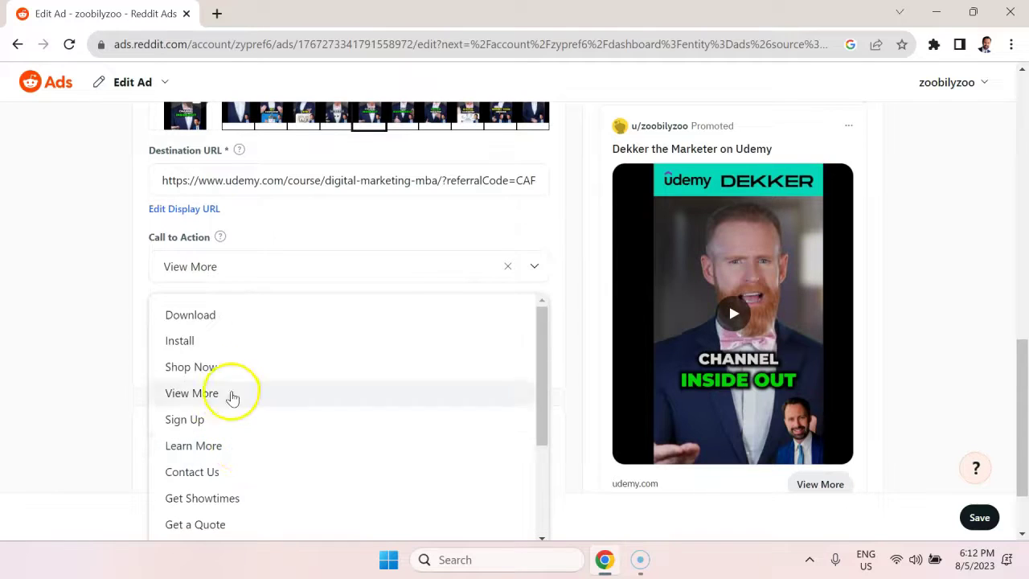
{"action": "left_click", "coordinate": [87, 349]}
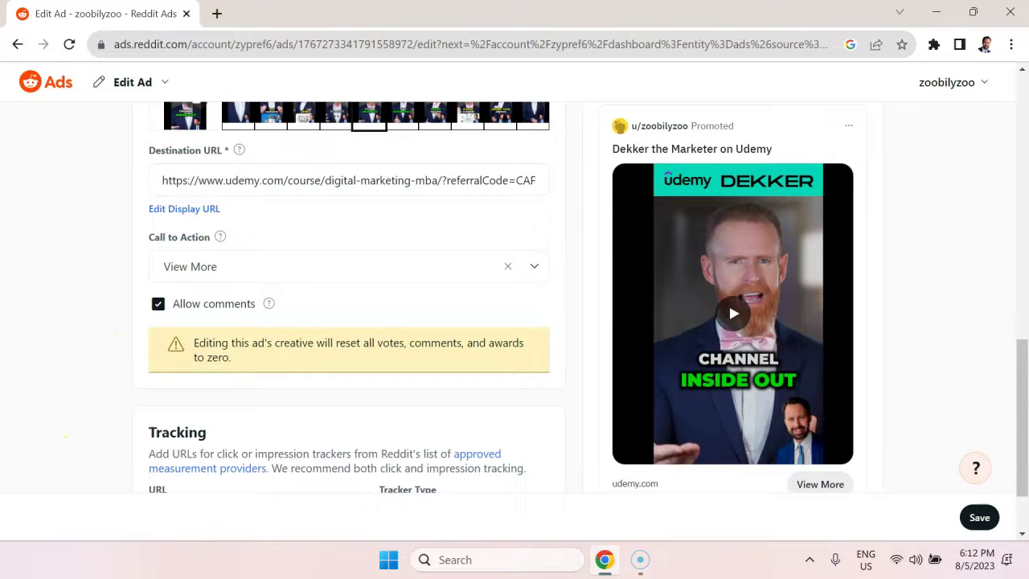
{"action": "scroll", "coordinate": [137, 333], "scroll_direction": "down", "scroll_amount": 1}
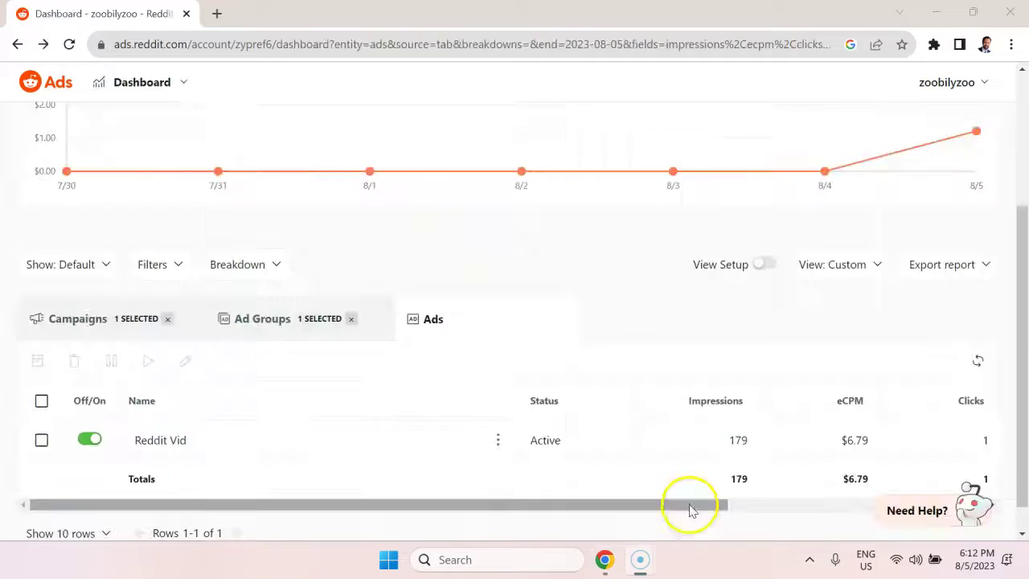
{"action": "left_click_drag", "start_coordinate": [683, 505], "coordinate": [816, 502]}
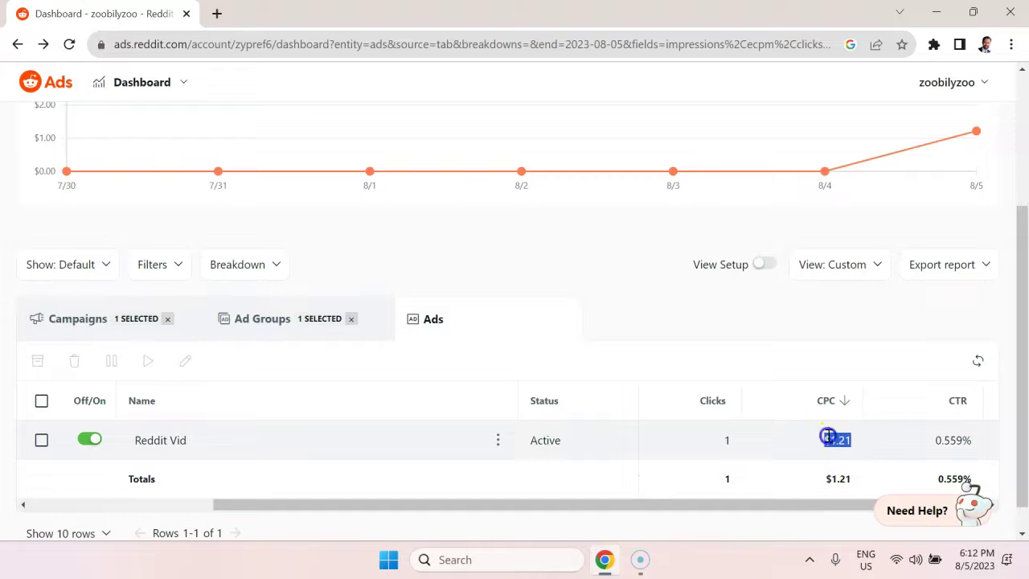
Break down the Reddit Vid ad's results by Placement to show a Feed row
{"action": "left_click_drag", "start_coordinate": [746, 507], "coordinate": [821, 505]}
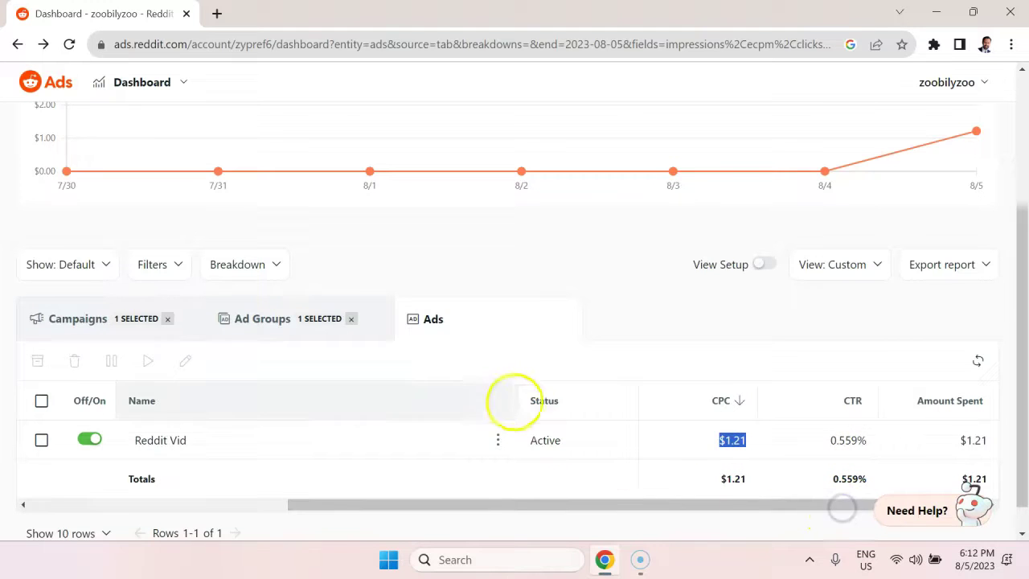
{"action": "scroll", "coordinate": [635, 384], "scroll_direction": "down", "scroll_amount": 1}
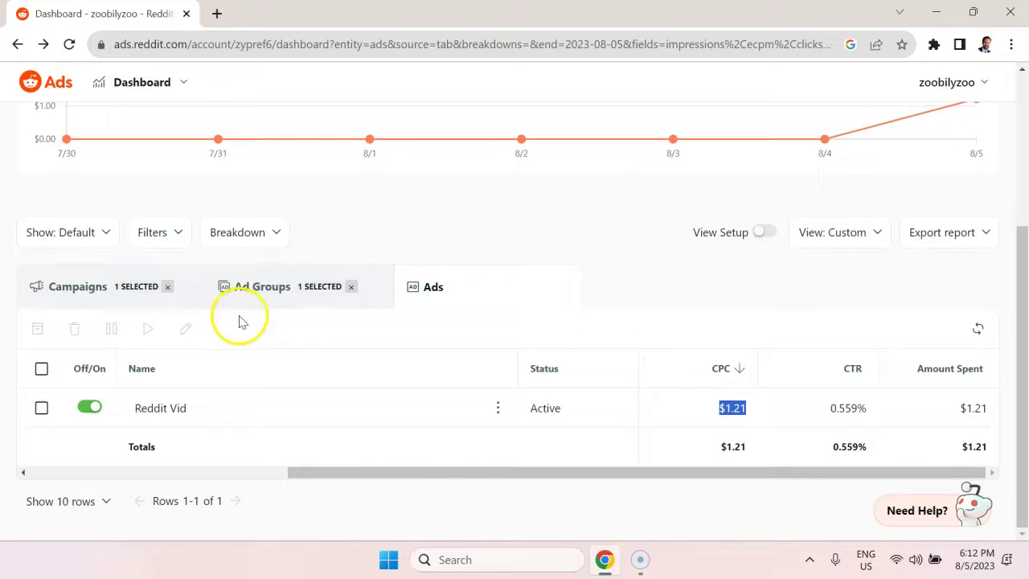
{"action": "left_click", "coordinate": [232, 236]}
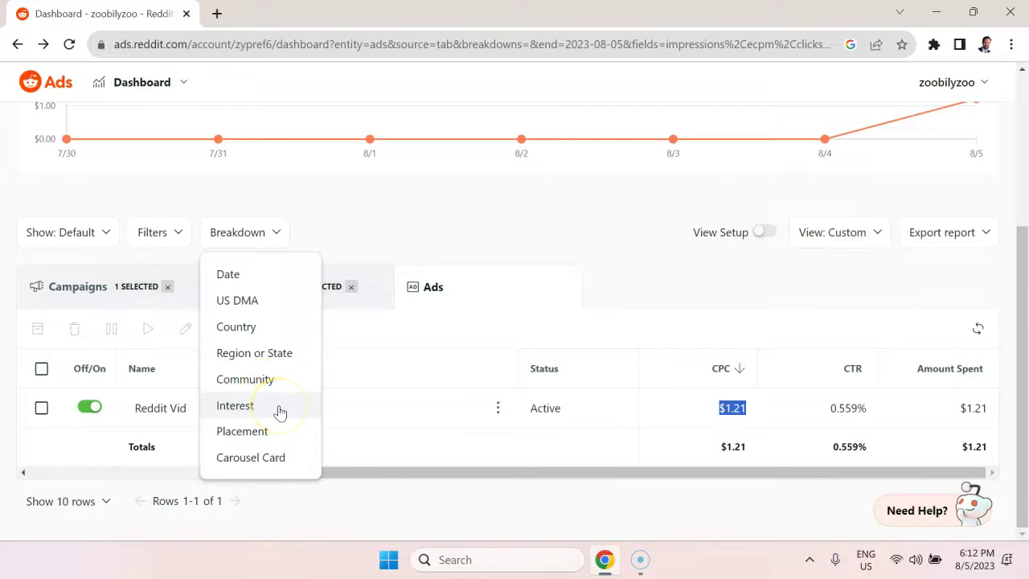
{"action": "left_click", "coordinate": [275, 439]}
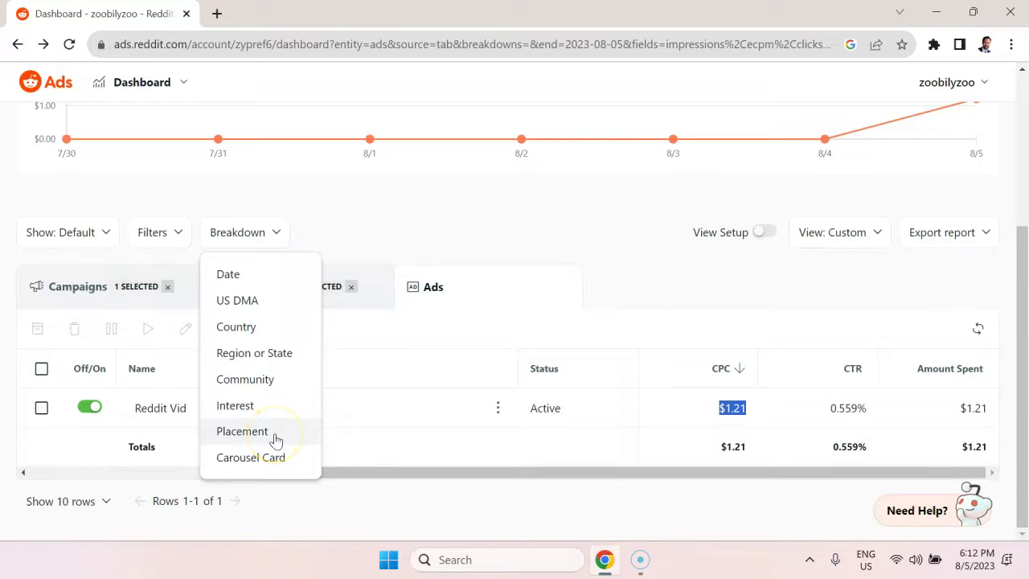
{"action": "left_click", "coordinate": [275, 434]}
{"action": "scroll", "coordinate": [763, 394], "scroll_direction": "down", "scroll_amount": 1}
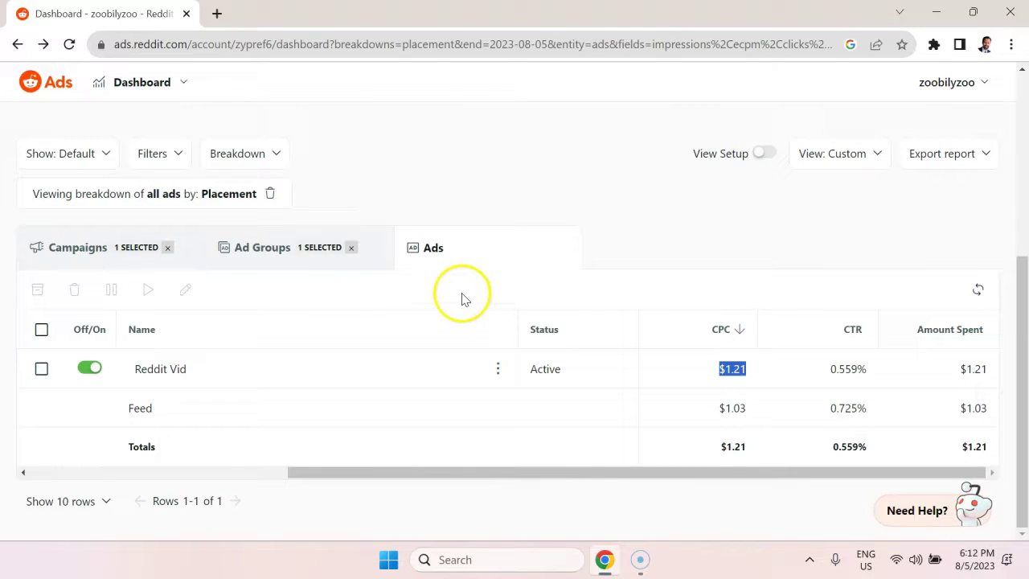
{"action": "scroll", "coordinate": [273, 283], "scroll_direction": "up", "scroll_amount": 1}
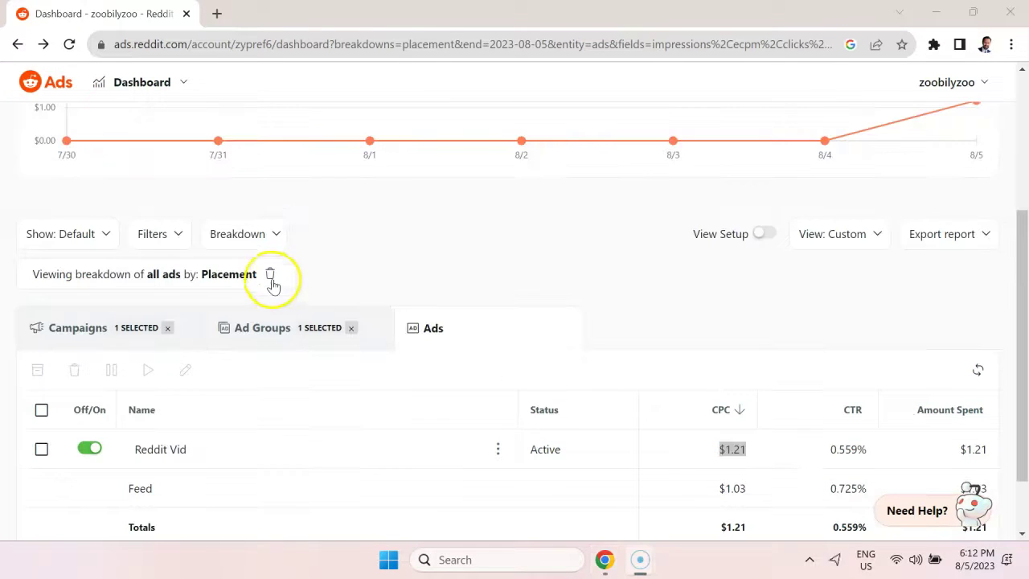
Remove the Placement breakdown and break the Reddit Vid ad's results down by Interest
{"action": "left_click", "coordinate": [270, 275]}
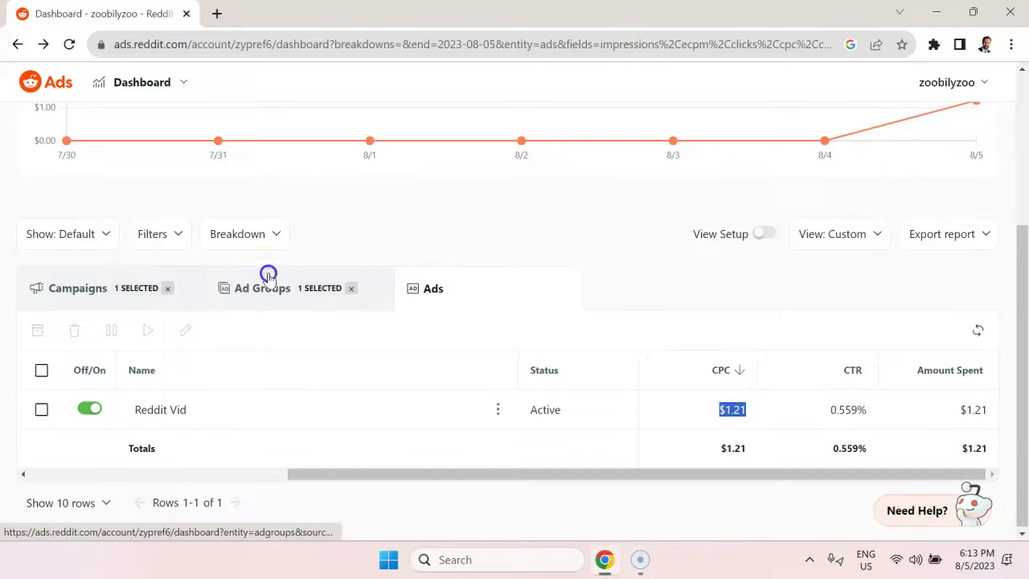
{"action": "left_click", "coordinate": [268, 236]}
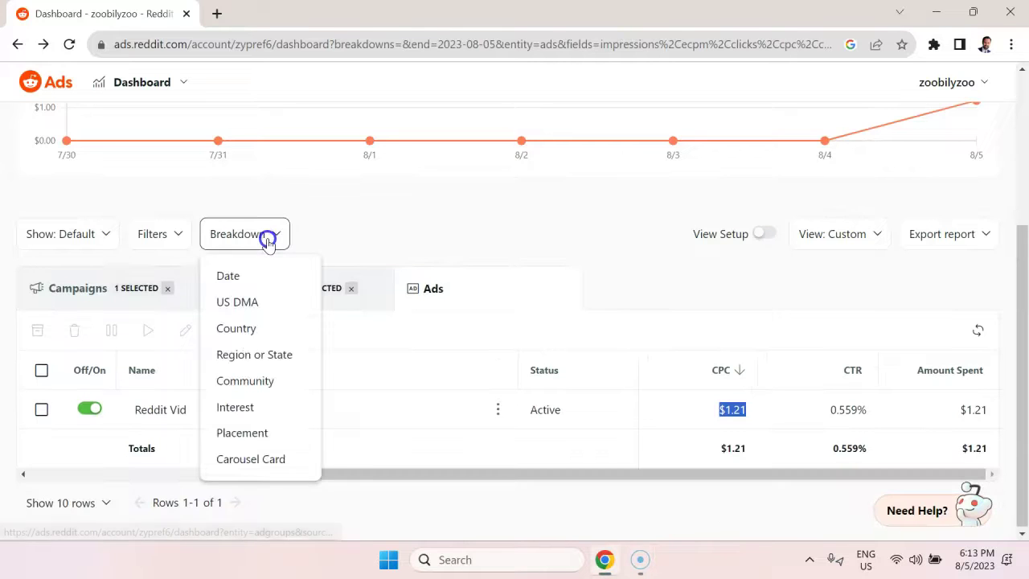
{"action": "left_click", "coordinate": [276, 415]}
{"action": "scroll", "coordinate": [287, 434], "scroll_direction": "down", "scroll_amount": 1}
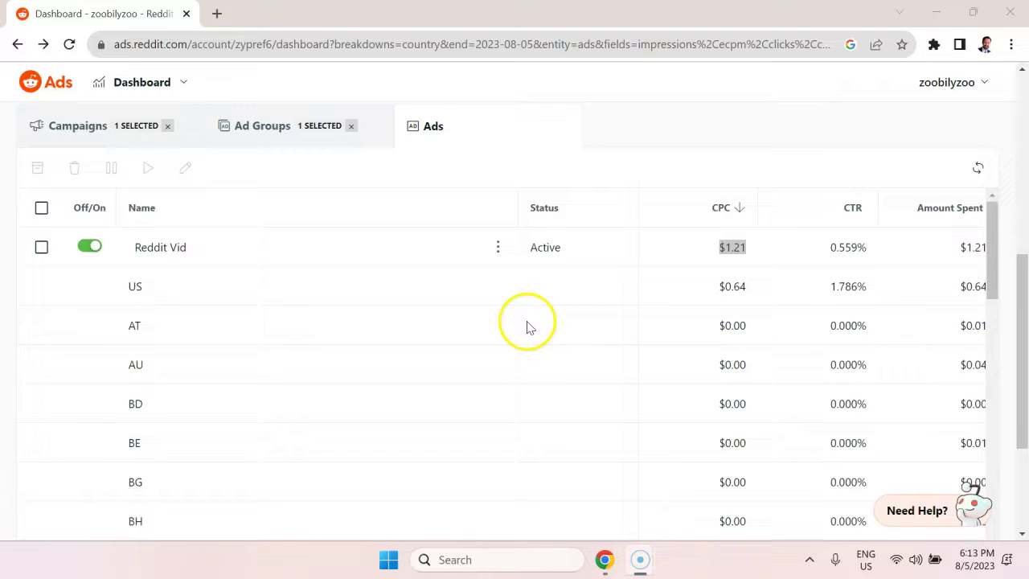
{"action": "scroll", "coordinate": [556, 372], "scroll_direction": "down", "scroll_amount": 2}
{"action": "scroll", "coordinate": [559, 372], "scroll_direction": "up", "scroll_amount": 2}
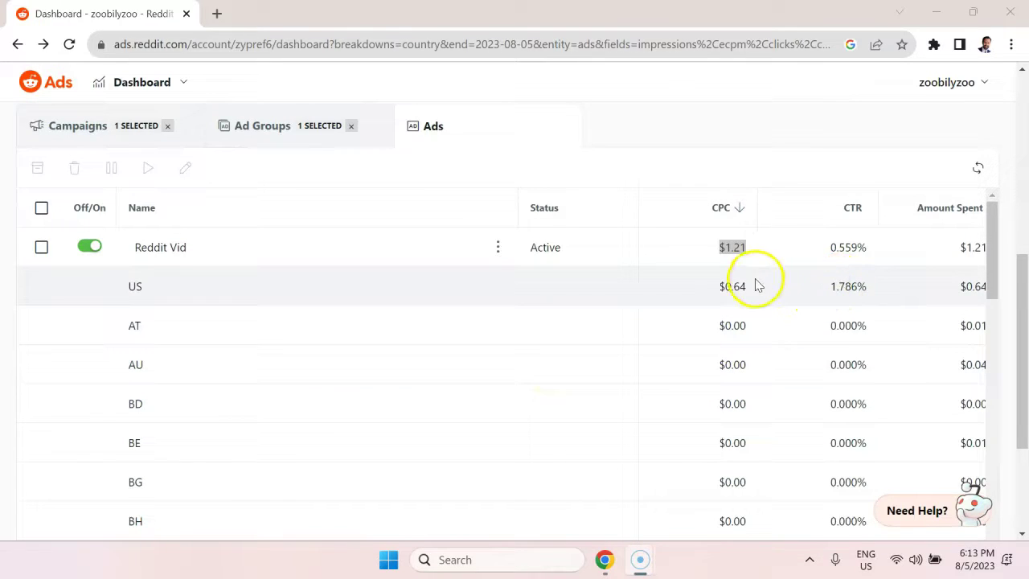
Review the US row's cost per click and its 1.786% click-through rate
{"action": "left_click_drag", "start_coordinate": [747, 296], "coordinate": [722, 290]}
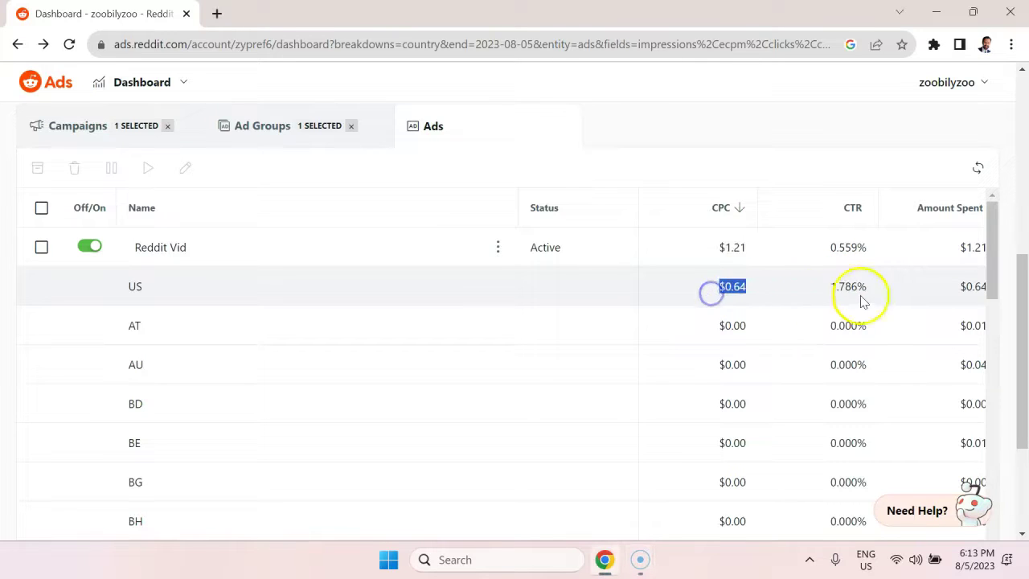
{"action": "left_click_drag", "start_coordinate": [867, 290], "coordinate": [826, 287]}
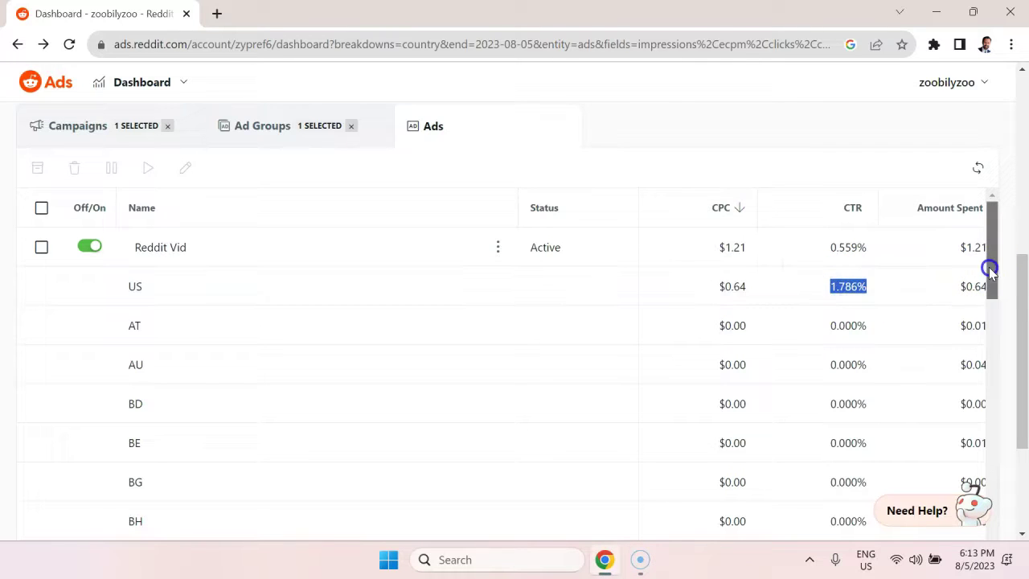
{"action": "left_click", "coordinate": [868, 287]}
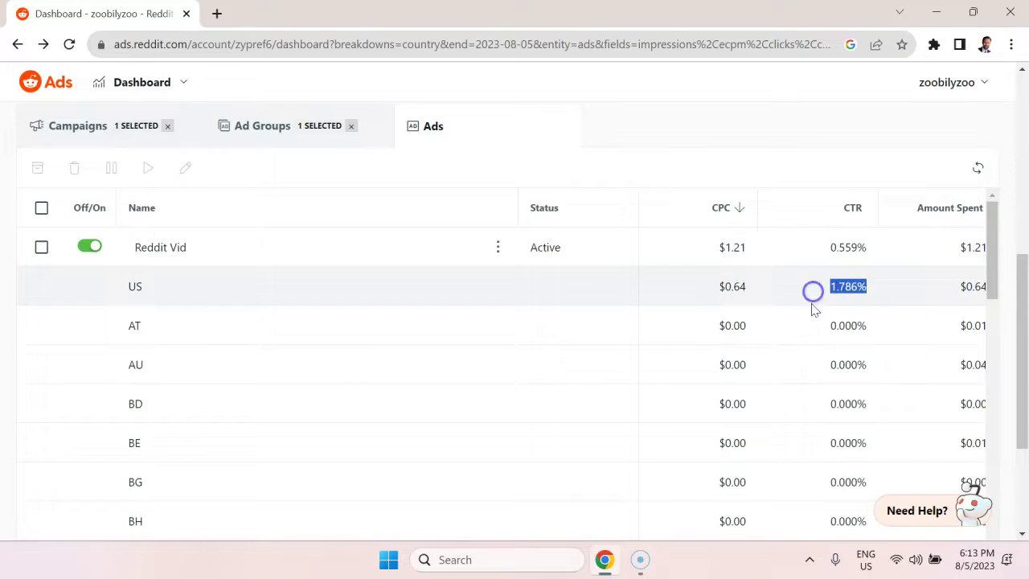
{"action": "scroll", "coordinate": [806, 326], "scroll_direction": "down", "scroll_amount": 5}
{"action": "scroll", "coordinate": [806, 327], "scroll_direction": "up", "scroll_amount": 5}
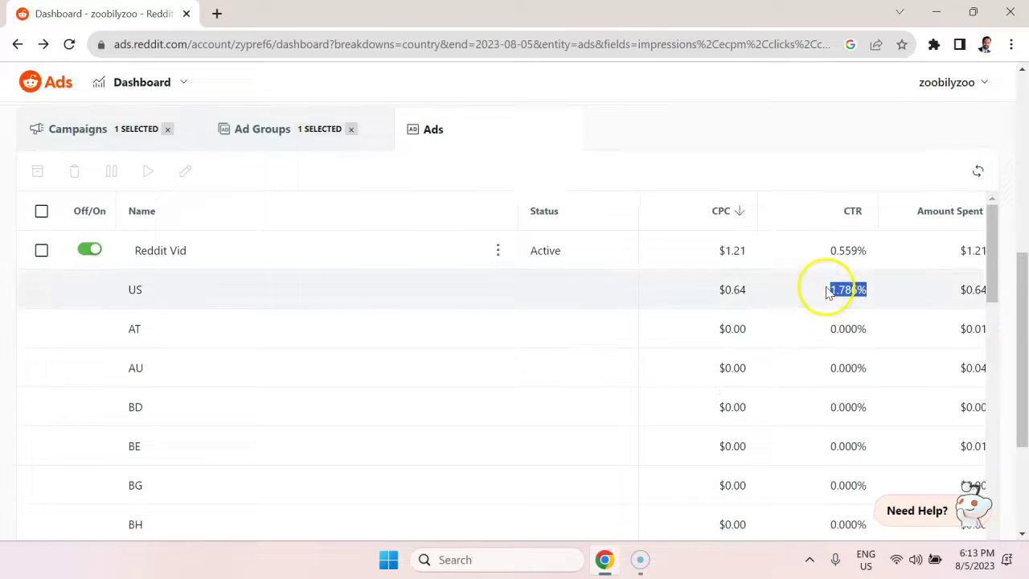
{"action": "scroll", "coordinate": [823, 309], "scroll_direction": "up", "scroll_amount": 2}
{"action": "left_click_drag", "start_coordinate": [1010, 260], "coordinate": [1016, 330]}
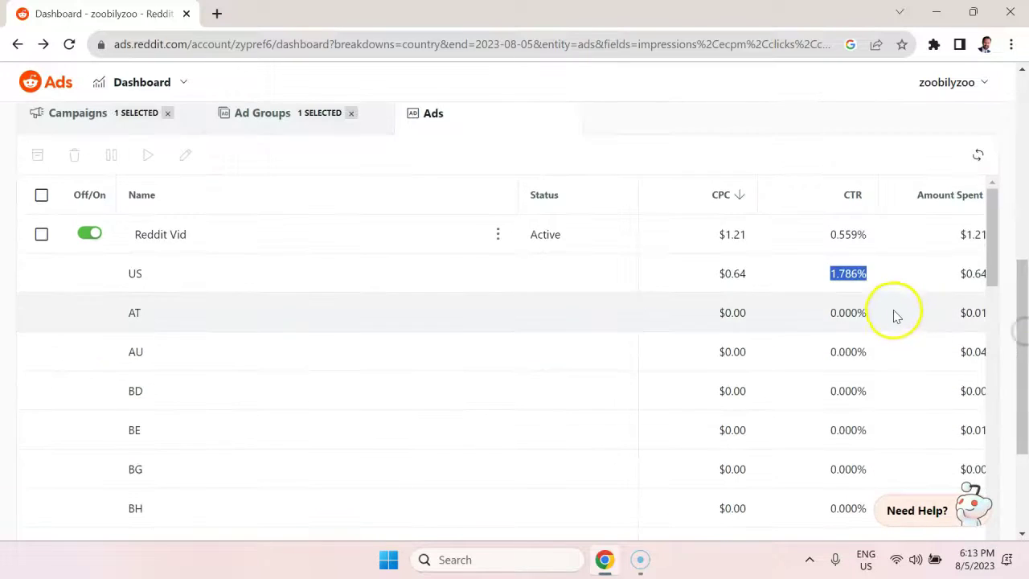
{"action": "left_click", "coordinate": [856, 274]}
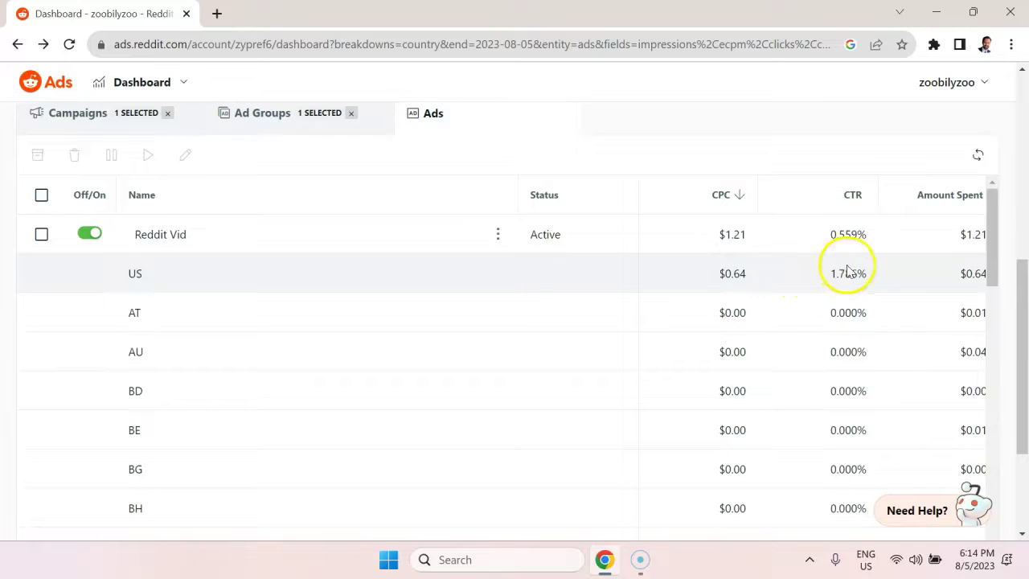
{"action": "mouse_move", "coordinate": [1021, 277]}
{"action": "left_mouse_down"}
{"action": "mouse_move", "coordinate": [1023, 261]}
{"action": "mouse_move", "coordinate": [1024, 297]}
{"action": "left_mouse_up"}
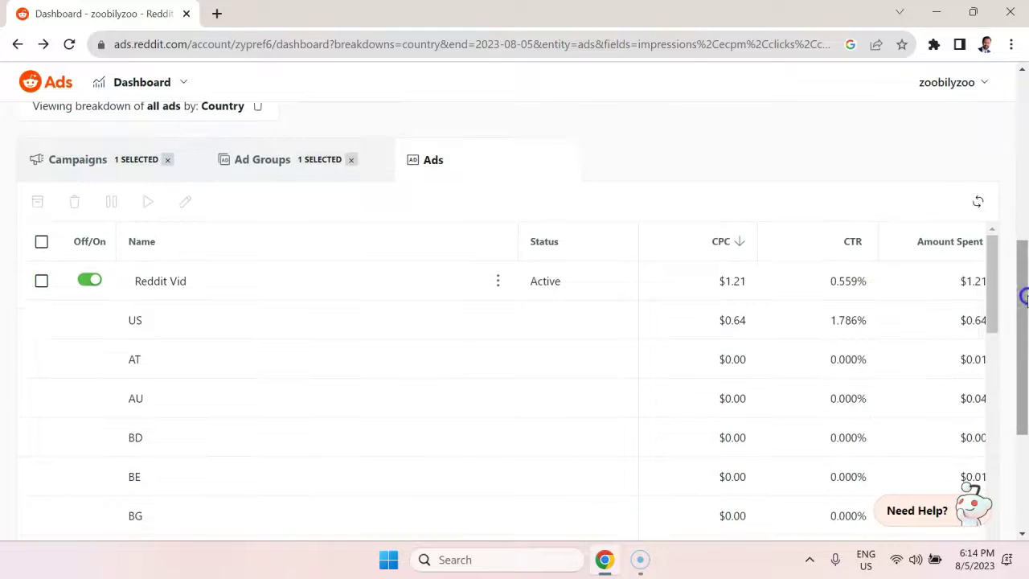
{"action": "left_click_drag", "start_coordinate": [873, 325], "coordinate": [840, 324]}
{"action": "left_click", "coordinate": [872, 321]}
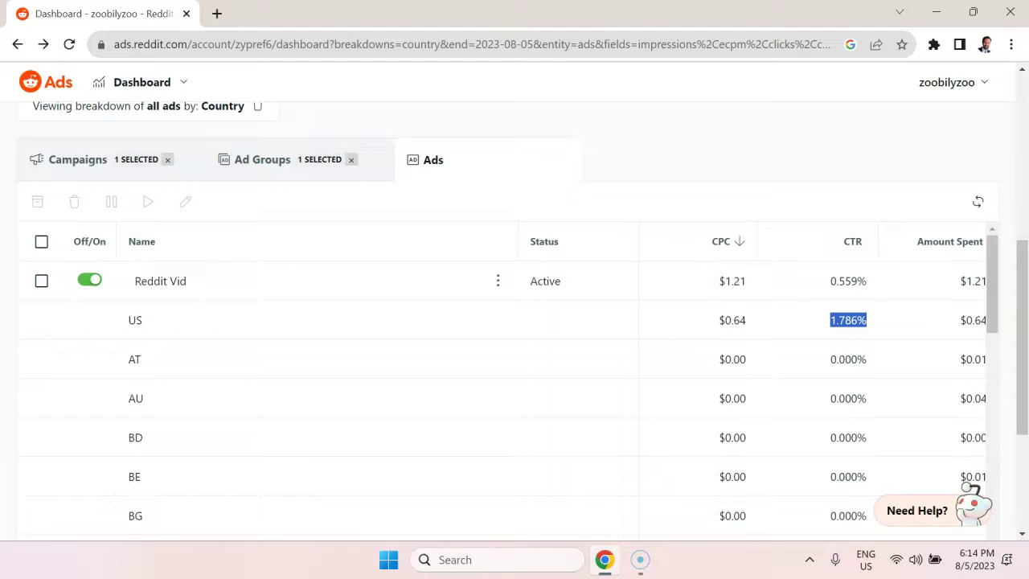
{"action": "scroll", "coordinate": [333, 349], "scroll_direction": "up", "scroll_amount": 1}
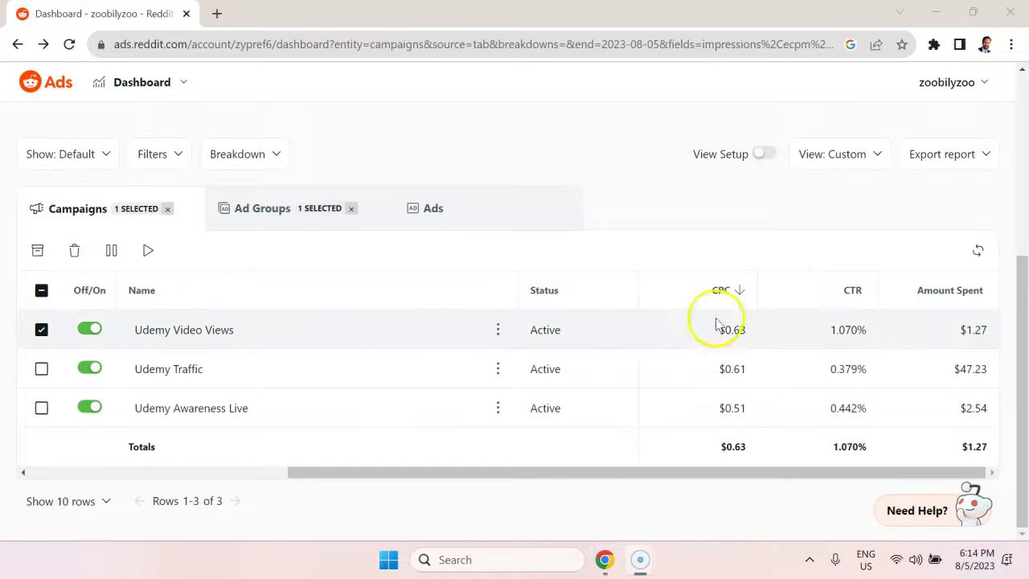
Clear the Udemy Video Views filter so Udemy Video Views, Udemy Traffic and Udemy Awareness Live show 2, 77 and 5 clicks
{"action": "left_click", "coordinate": [689, 471]}
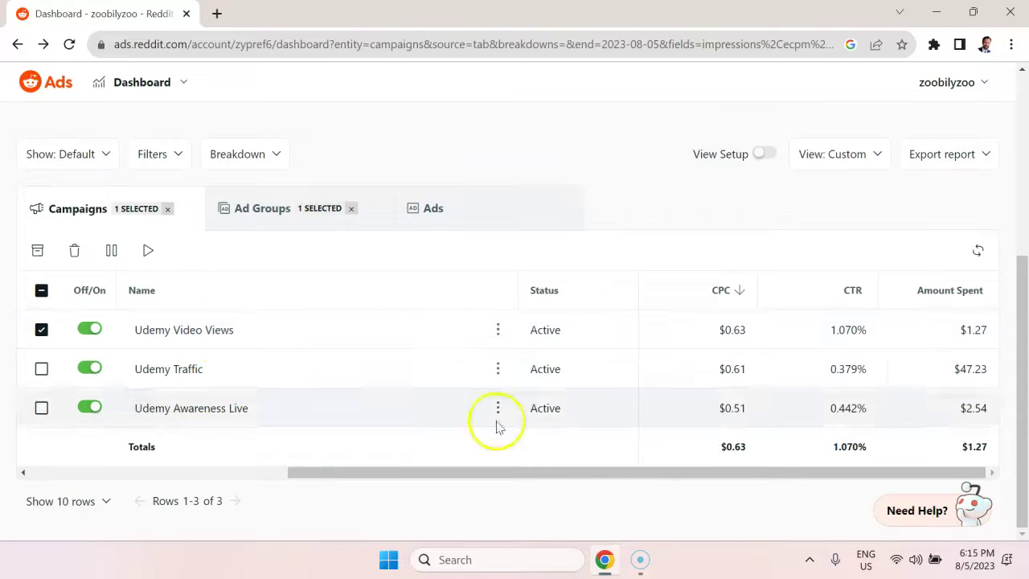
{"action": "left_click", "coordinate": [645, 478]}
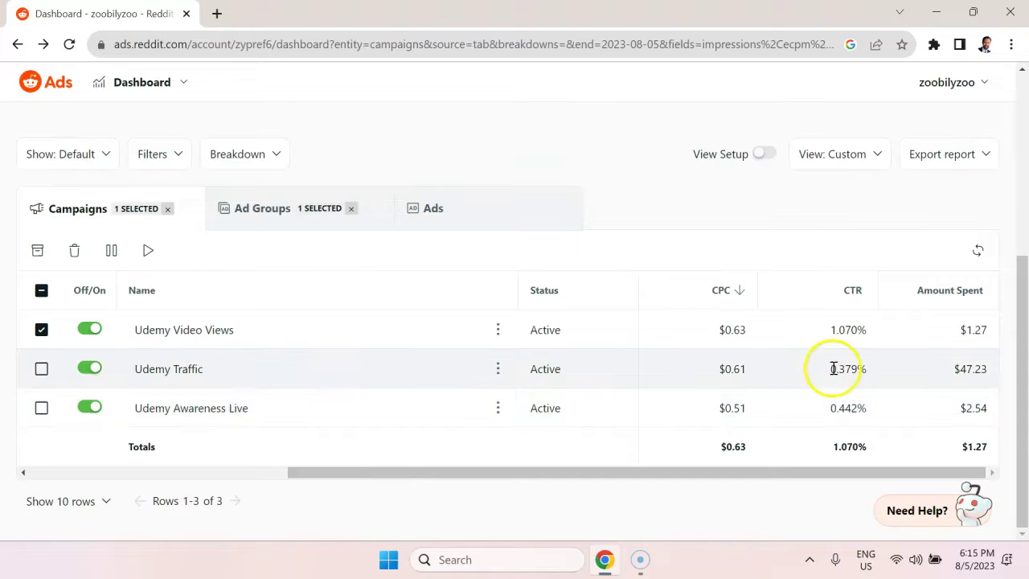
{"action": "mouse_move", "coordinate": [828, 472]}
{"action": "left_mouse_down"}
{"action": "mouse_move", "coordinate": [783, 470]}
{"action": "mouse_move", "coordinate": [838, 471]}
{"action": "mouse_move", "coordinate": [737, 477]}
{"action": "mouse_move", "coordinate": [751, 480]}
{"action": "left_mouse_up"}
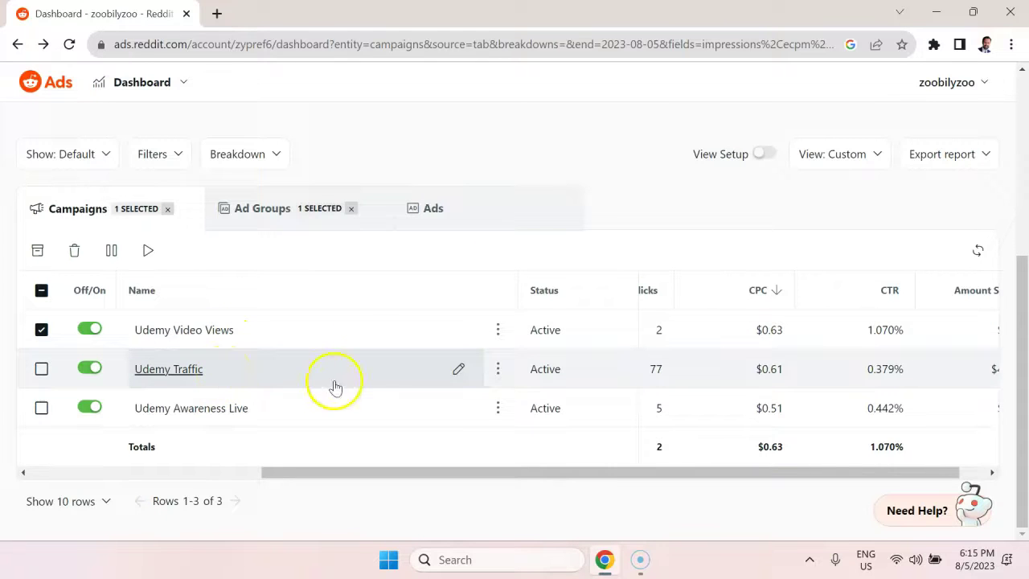
{"action": "left_click", "coordinate": [41, 329]}
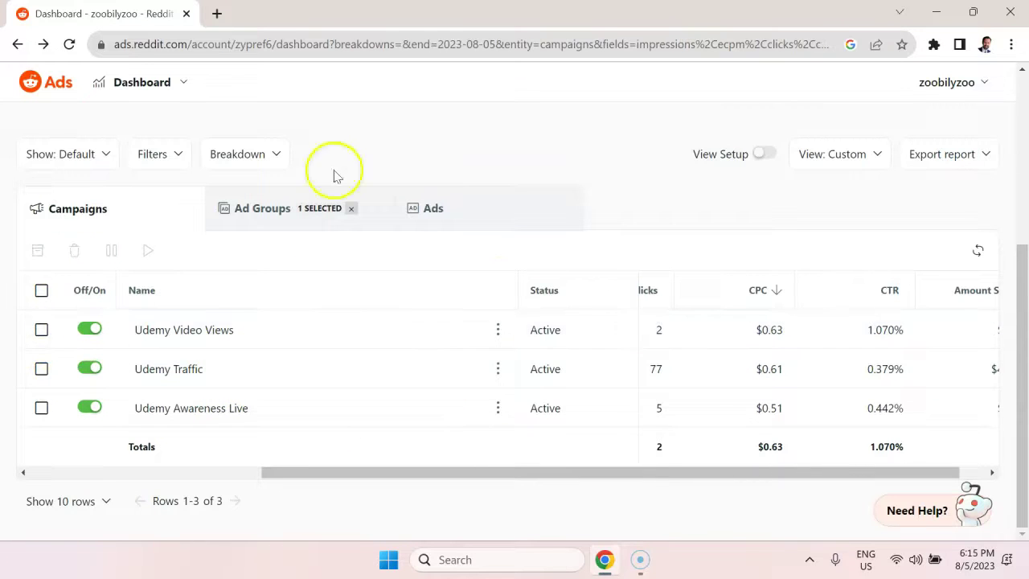
{"action": "scroll", "coordinate": [273, 362], "scroll_direction": "up", "scroll_amount": 1}
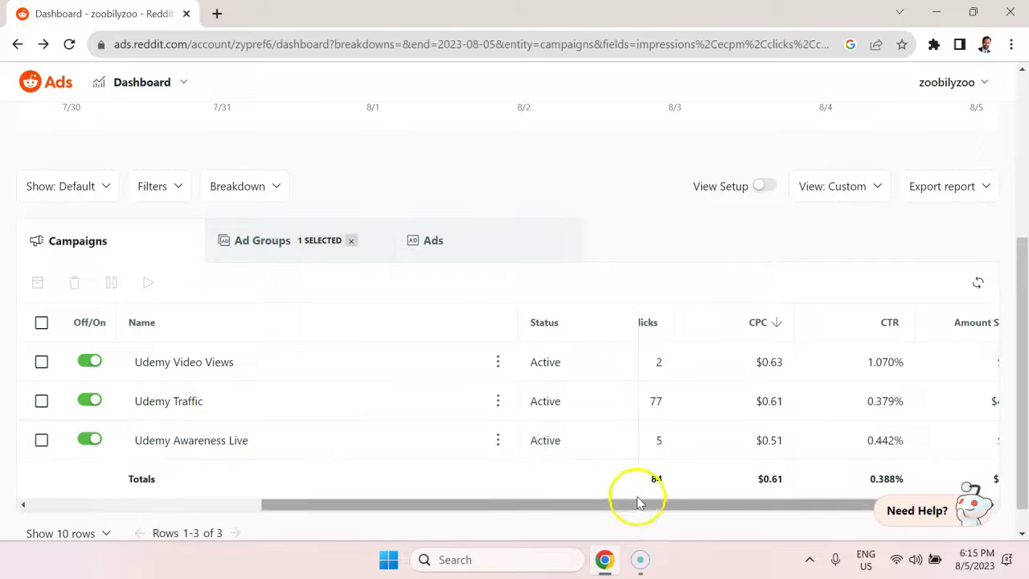
{"action": "left_click_drag", "start_coordinate": [634, 504], "coordinate": [748, 549]}
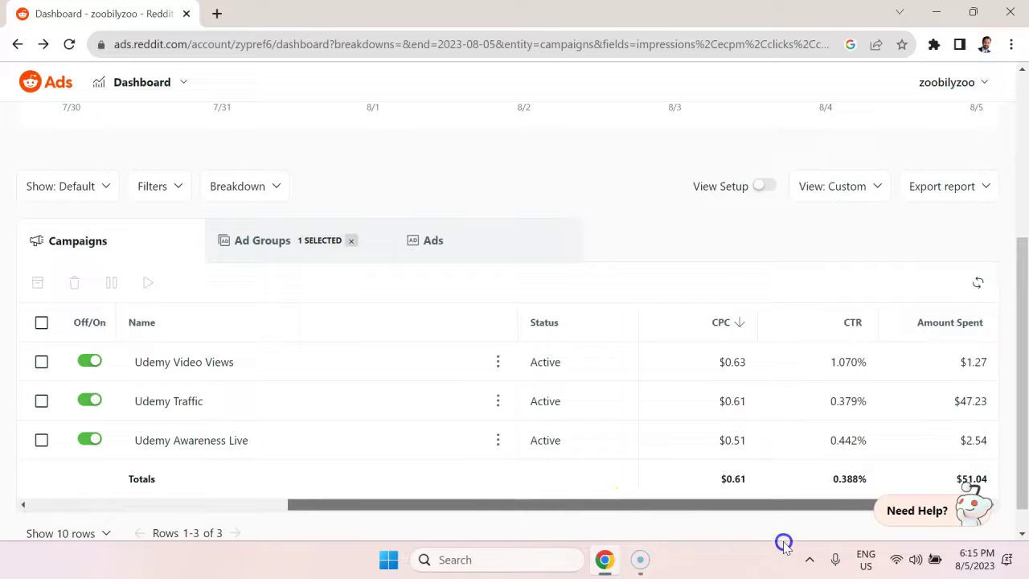
{"action": "scroll", "coordinate": [700, 427], "scroll_direction": "down", "scroll_amount": 1}
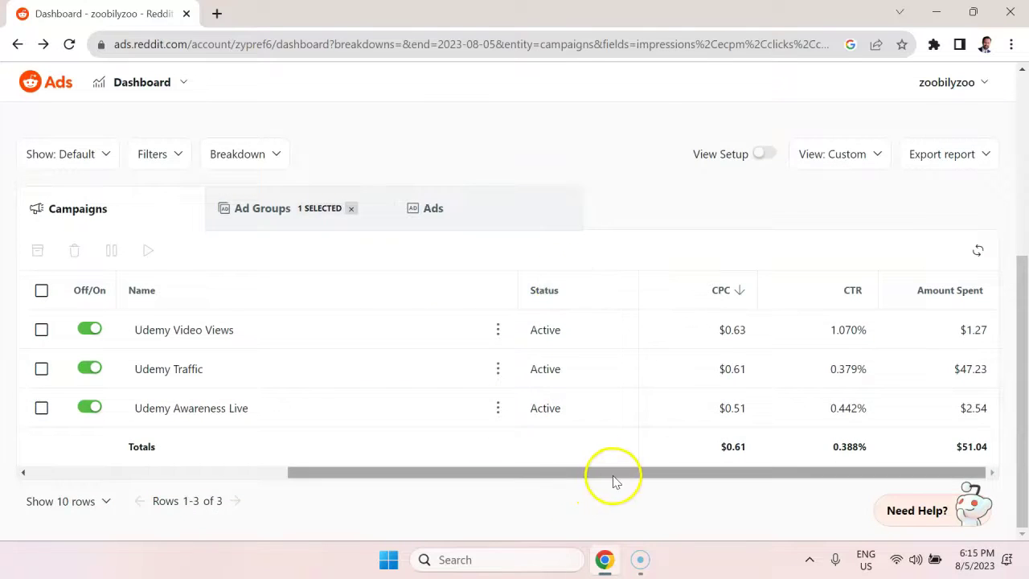
{"action": "left_click_drag", "start_coordinate": [616, 477], "coordinate": [715, 469]}
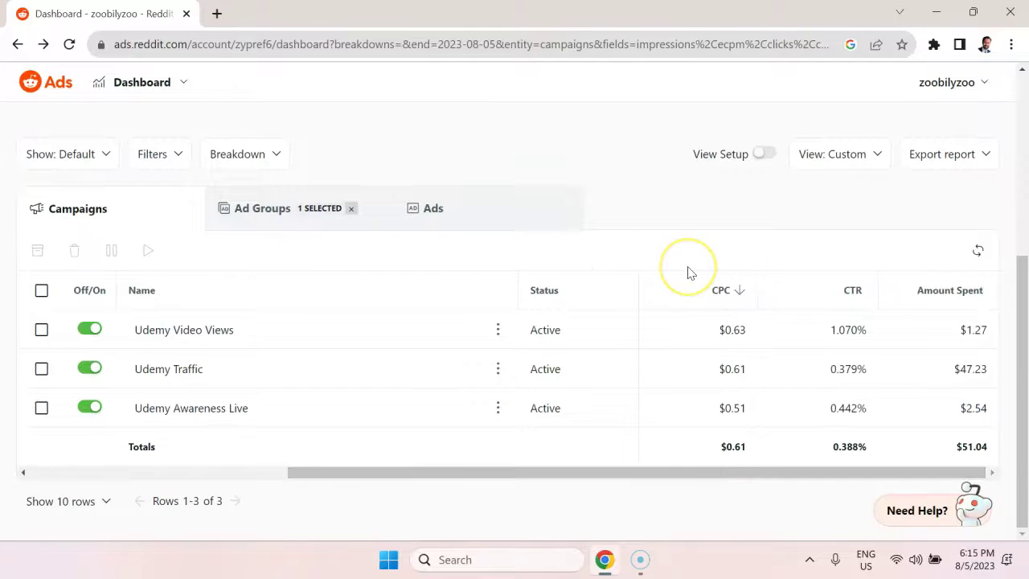